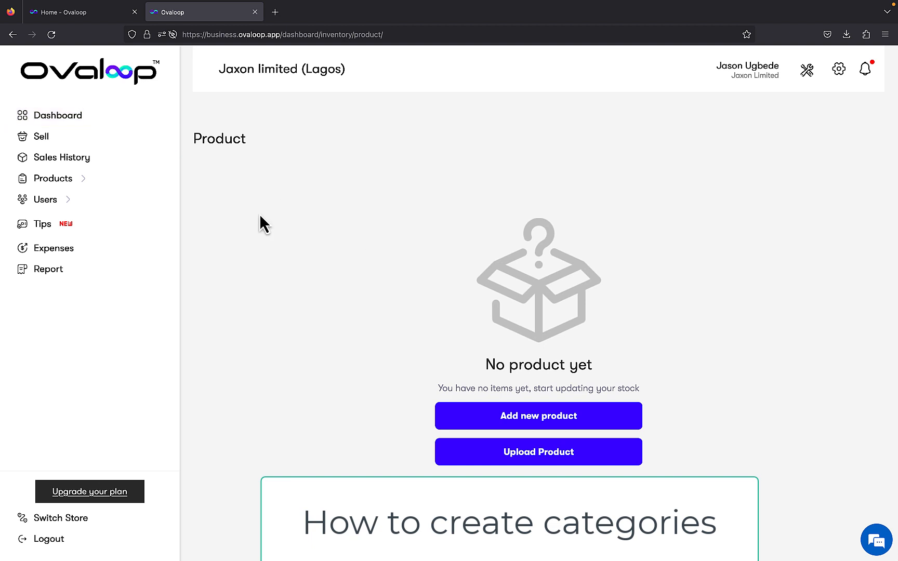
# Go to the dashboard and open the store's Categories setup page
pyautogui.click(127, 124)
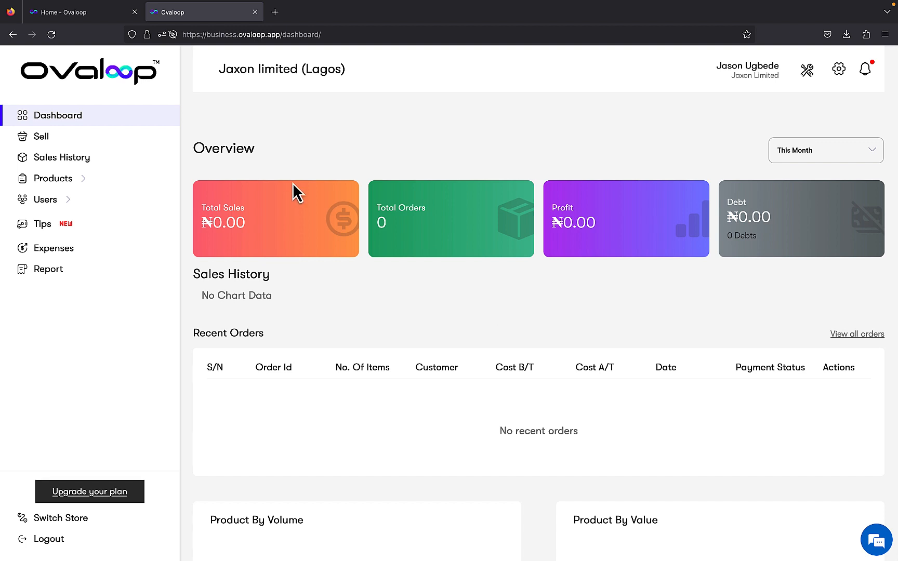
pyautogui.click(808, 71)
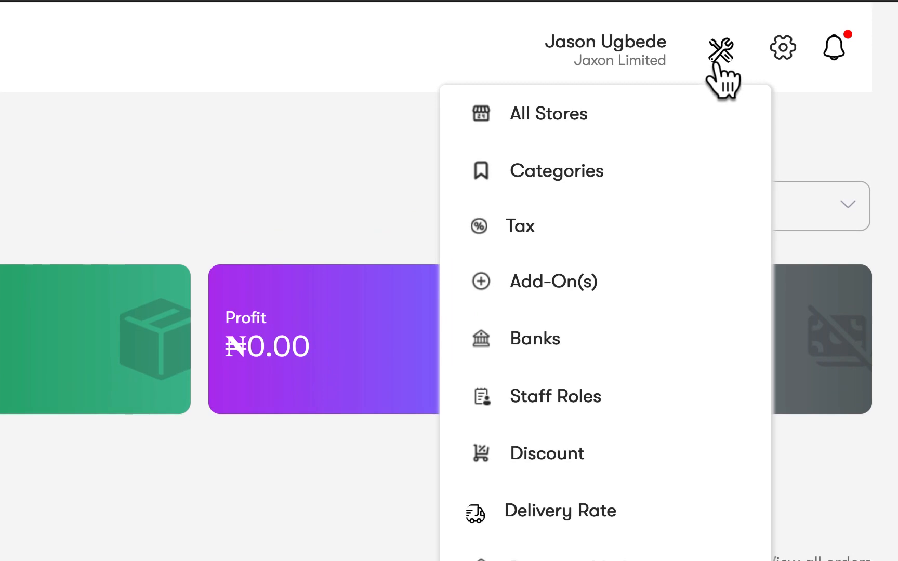
pyautogui.click(724, 72)
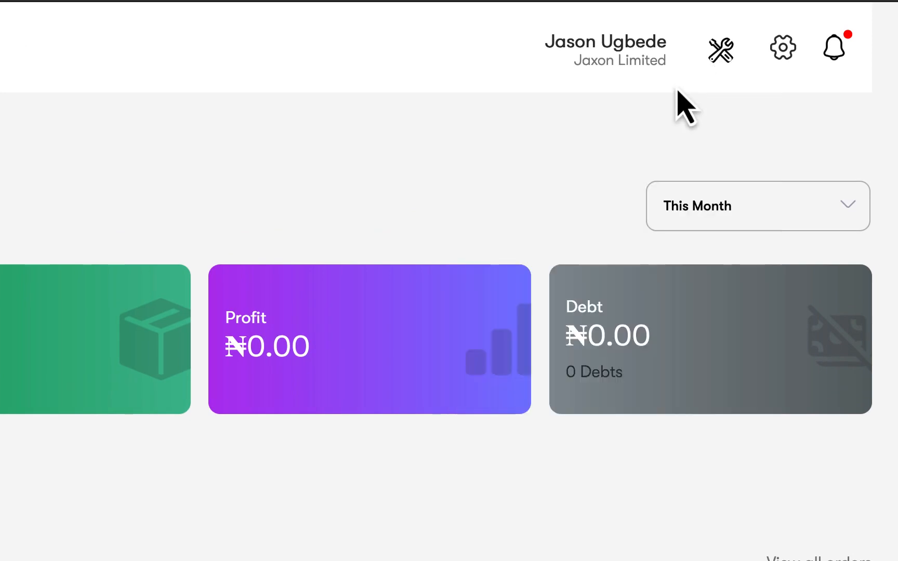
pyautogui.click(707, 73)
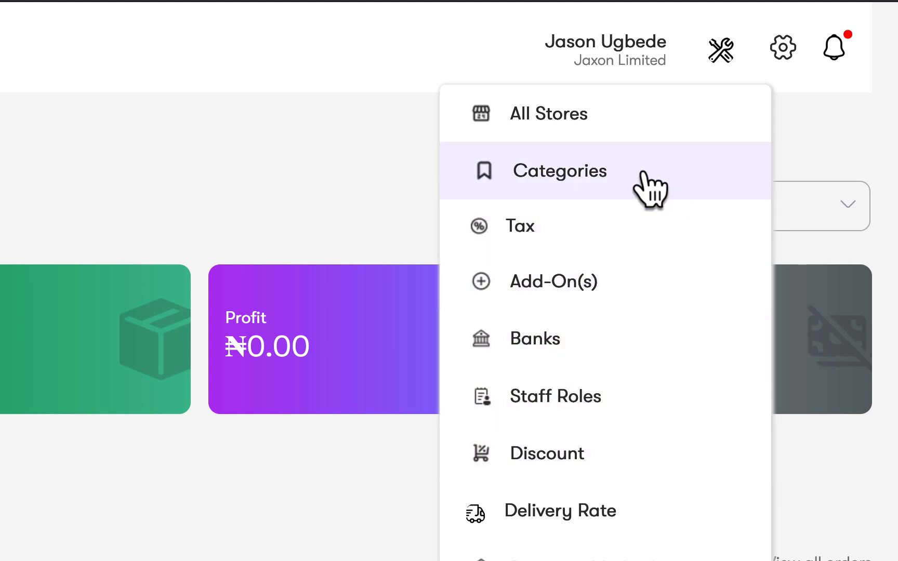
pyautogui.click(635, 194)
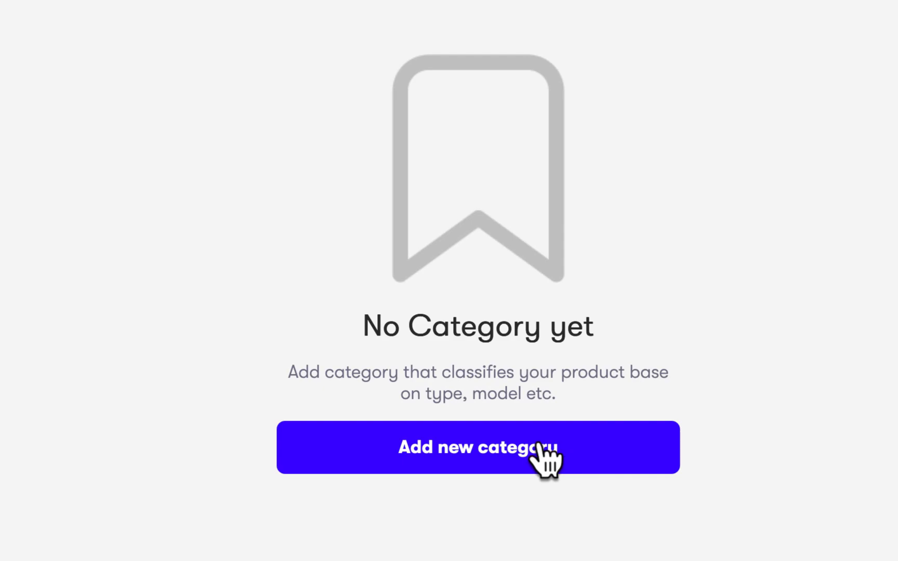
# Create a new product category named Laptops without a description and save it
pyautogui.click(541, 457)
pyautogui.click(425, 134)
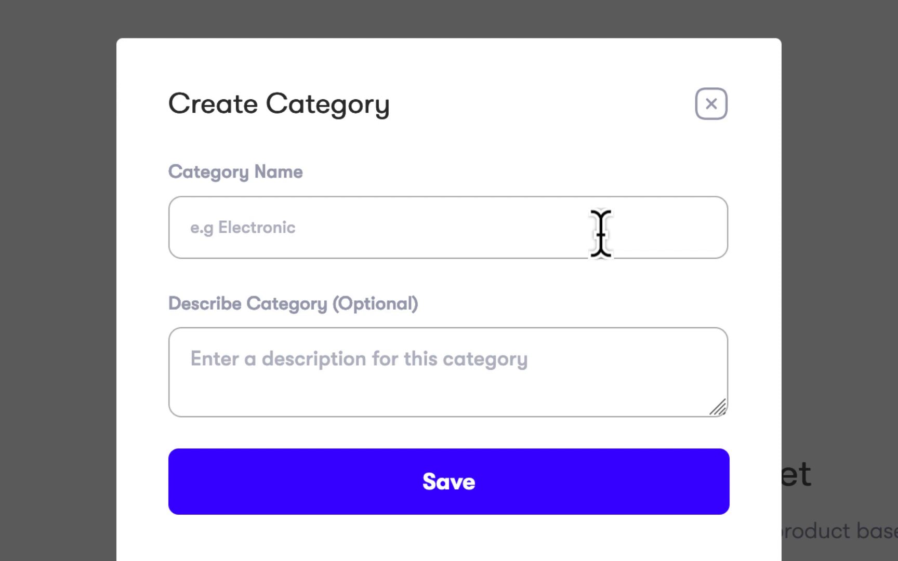
pyautogui.write('La')
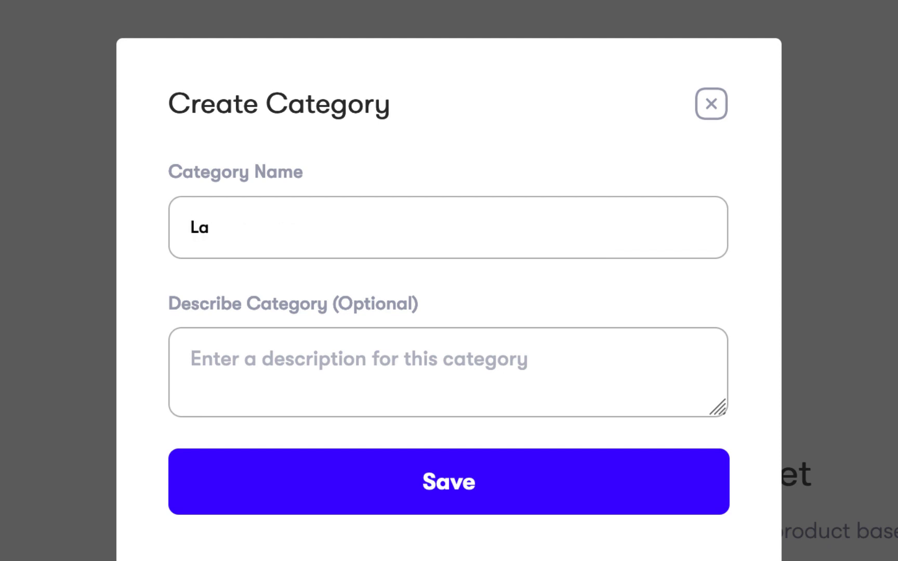
pyautogui.write('ptop')
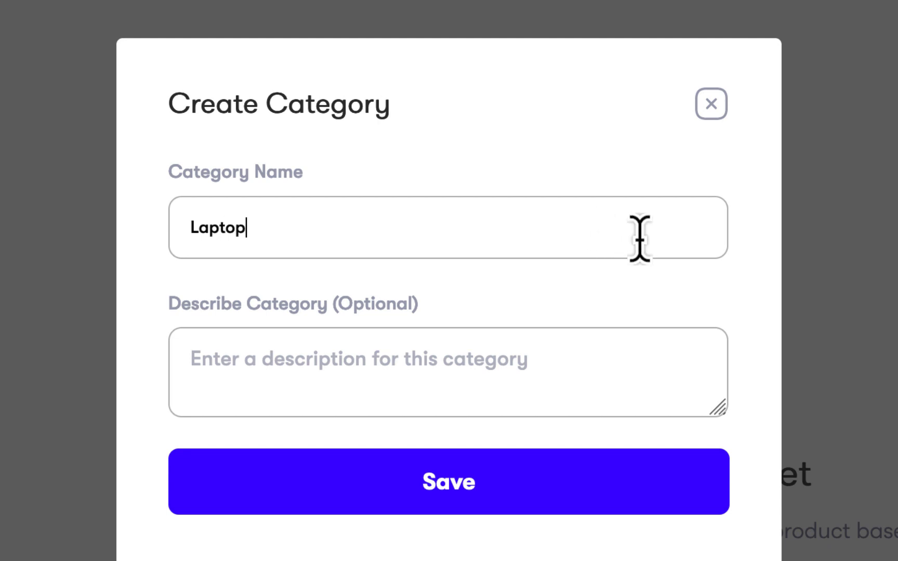
pyautogui.write('s')
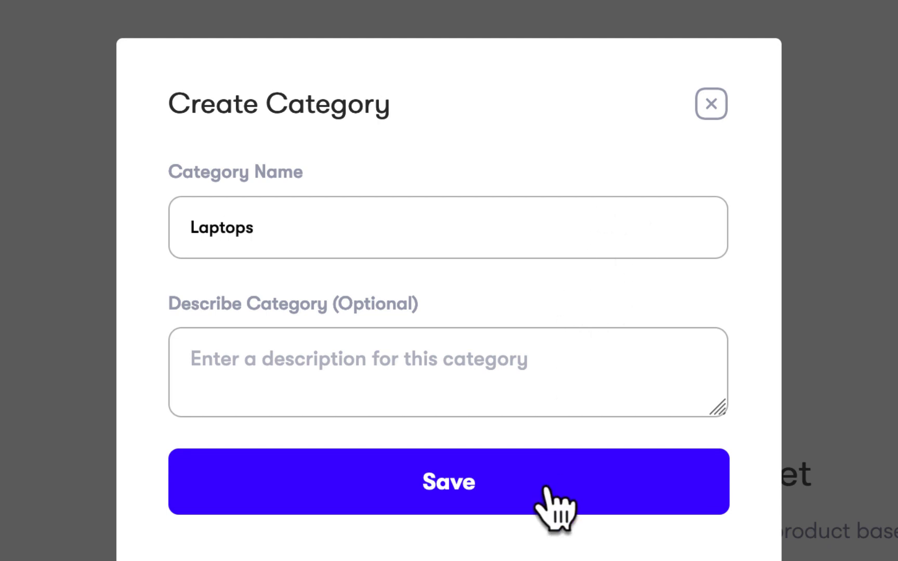
pyautogui.click(555, 509)
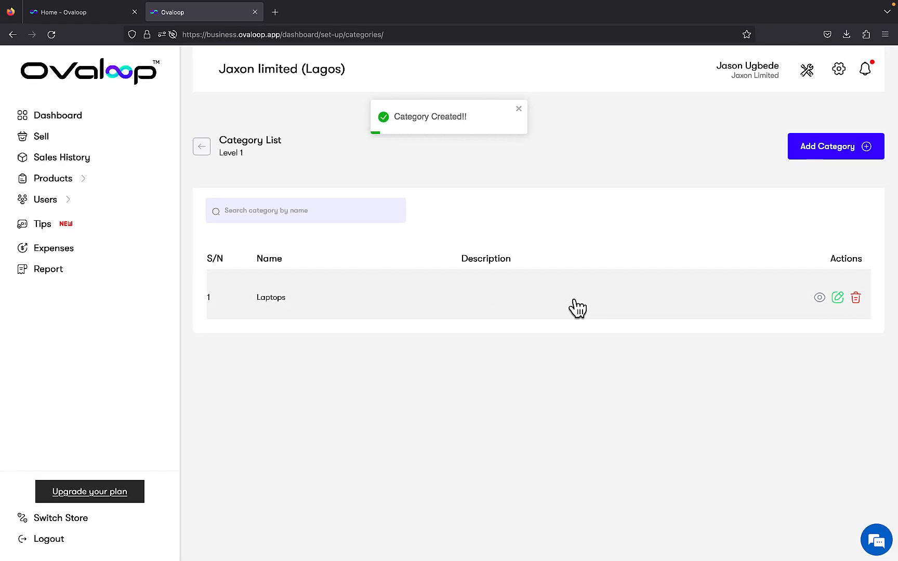
# Open the Laptops category and create its first sub-category, named HP
pyautogui.click(594, 305)
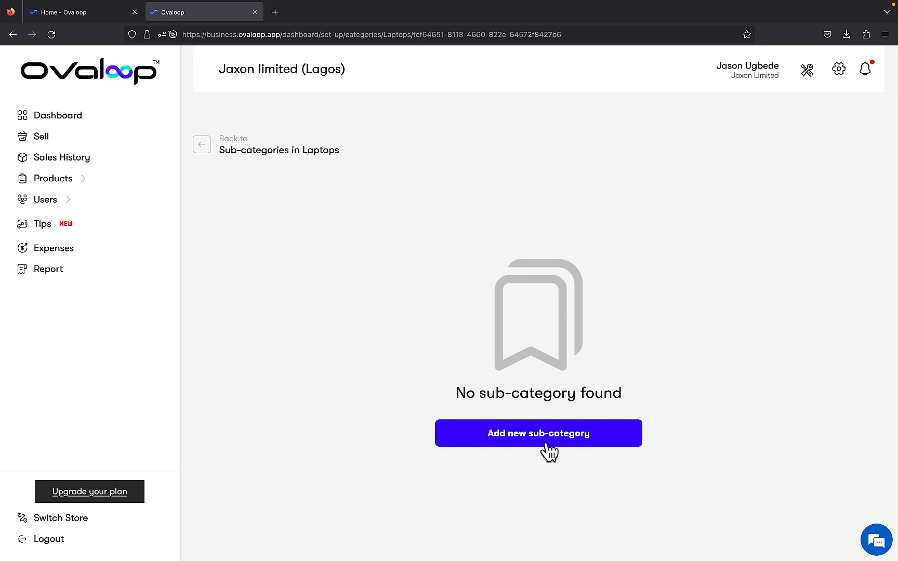
pyautogui.click(549, 446)
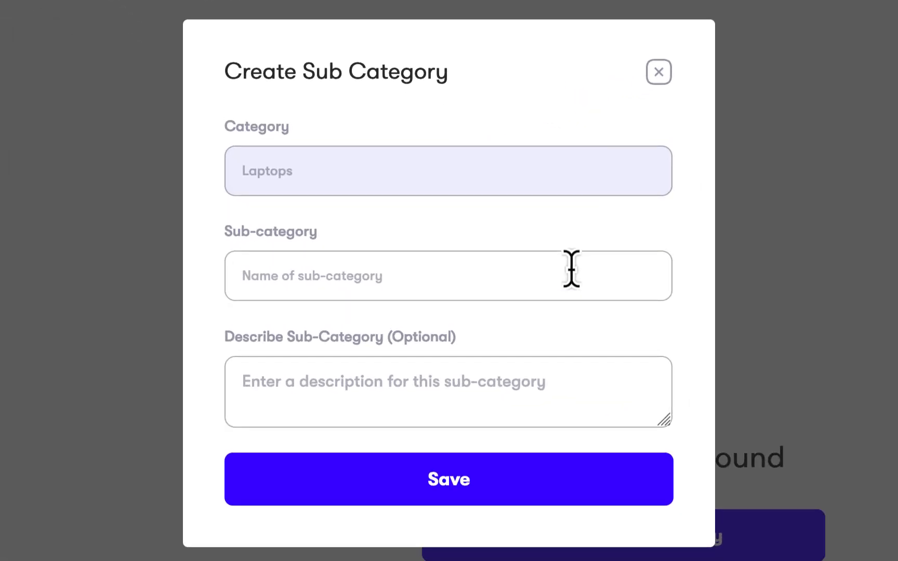
pyautogui.click(571, 268)
pyautogui.write('H')
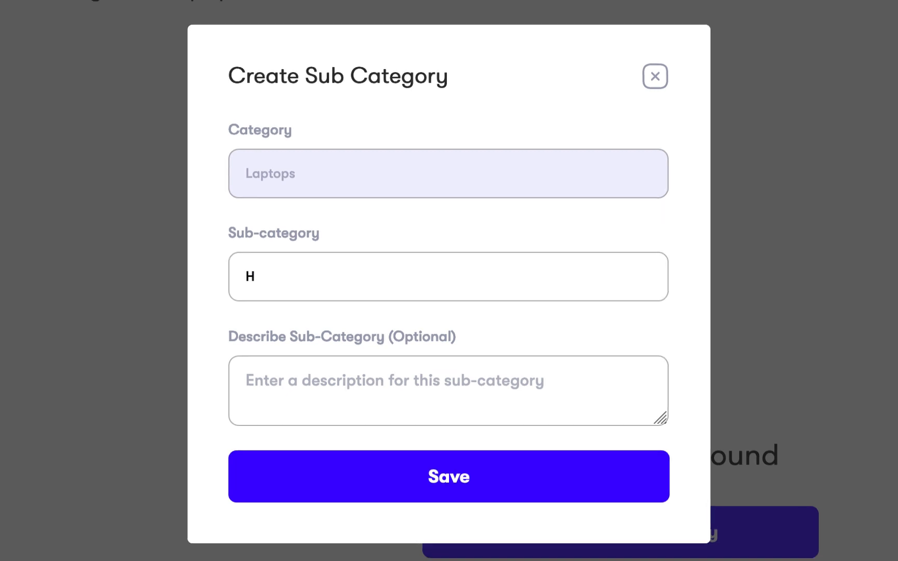
pyautogui.write('P')
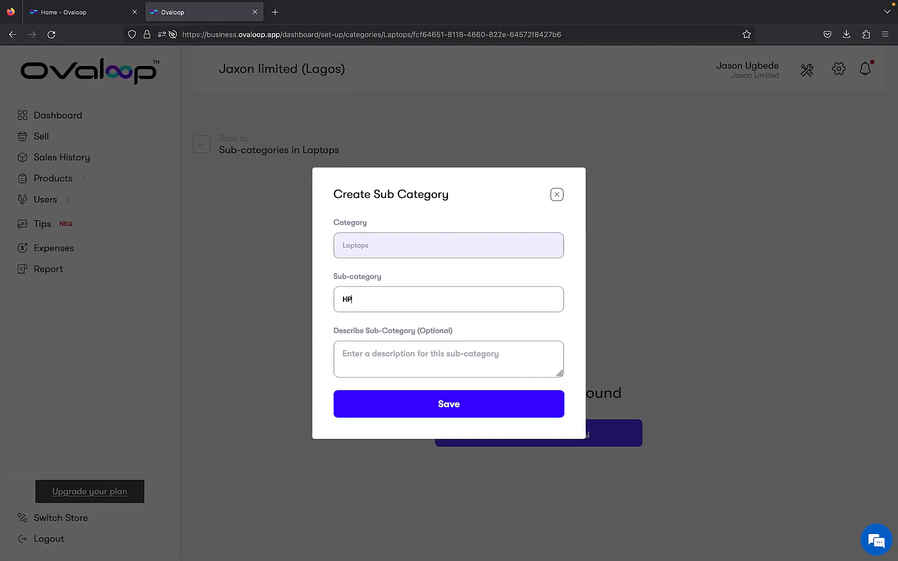
pyautogui.click(525, 404)
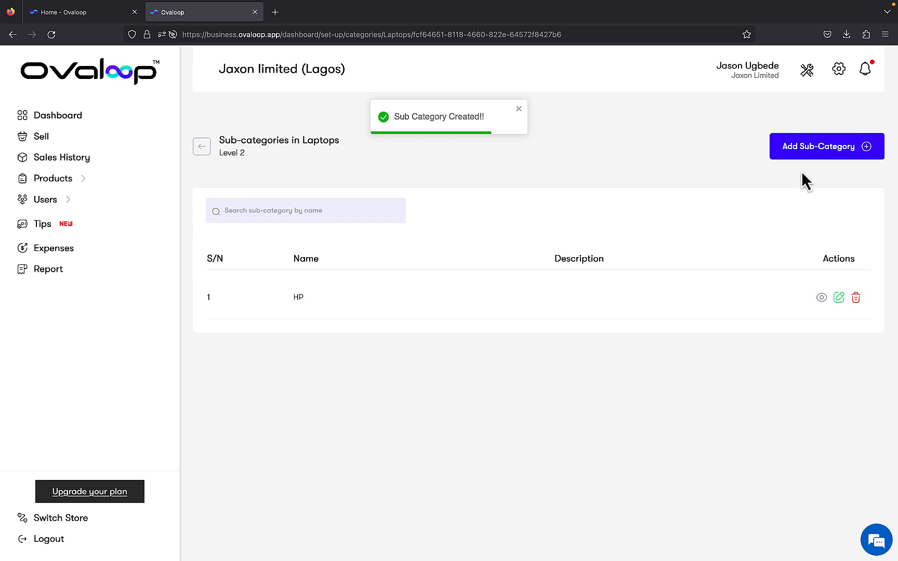
# Add another sub-category named Macbook to the Laptops category and save it
pyautogui.click(825, 153)
pyautogui.click(517, 302)
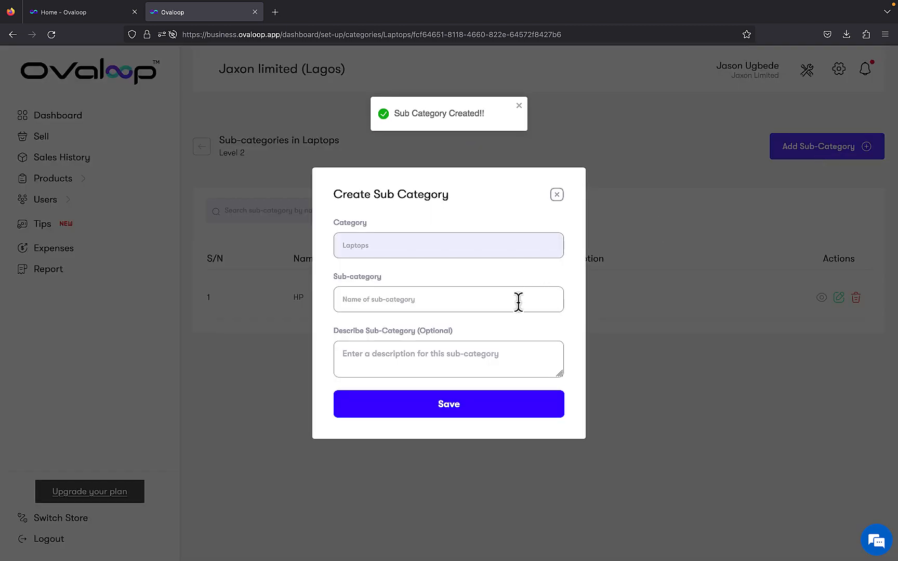
pyautogui.write('Macbook')
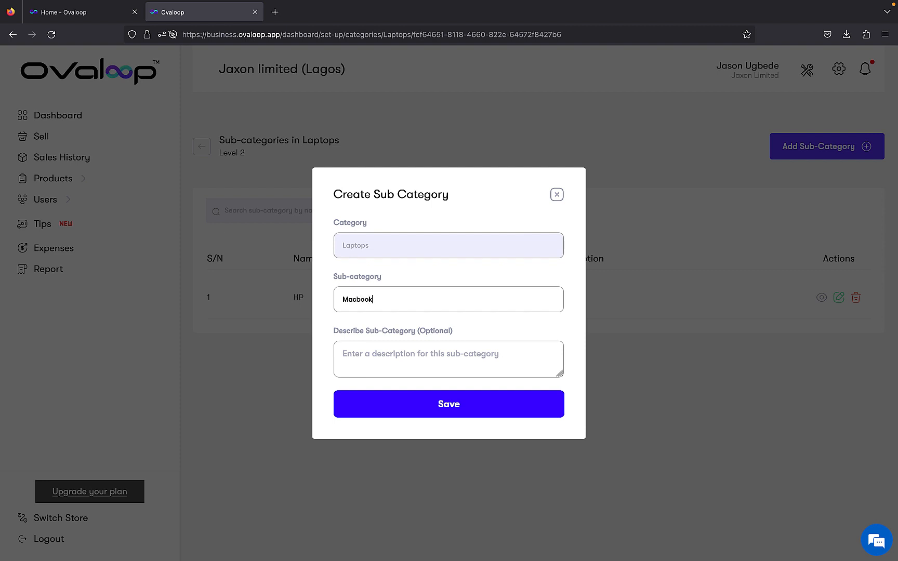
pyautogui.click(487, 404)
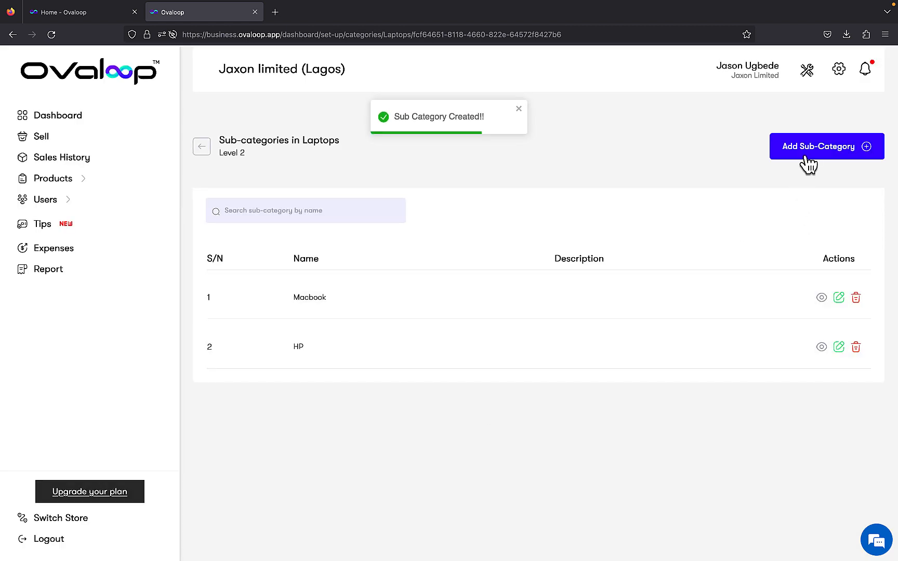
# Add a sub-category named Dell to the Laptops category and save it
pyautogui.click(808, 165)
pyautogui.click(513, 306)
pyautogui.write('DD')
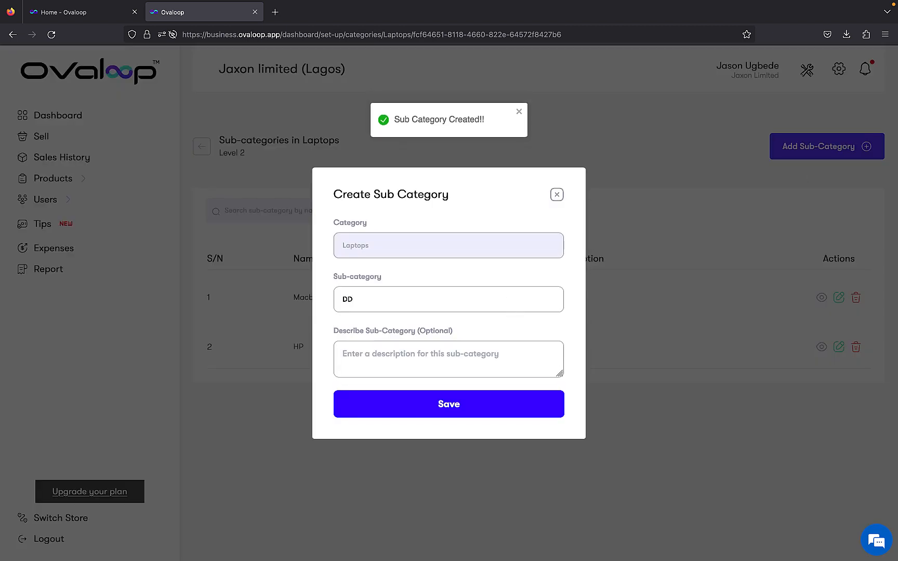
pyautogui.write('ell')
pyautogui.press('BackSpace')
pyautogui.press('BackSpace')
pyautogui.press('BackSpace')
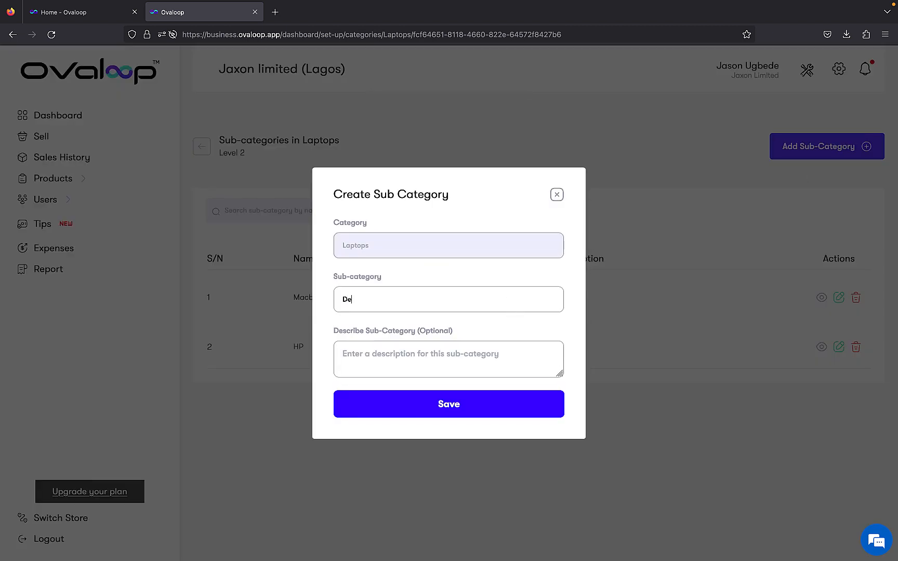
pyautogui.click(519, 404)
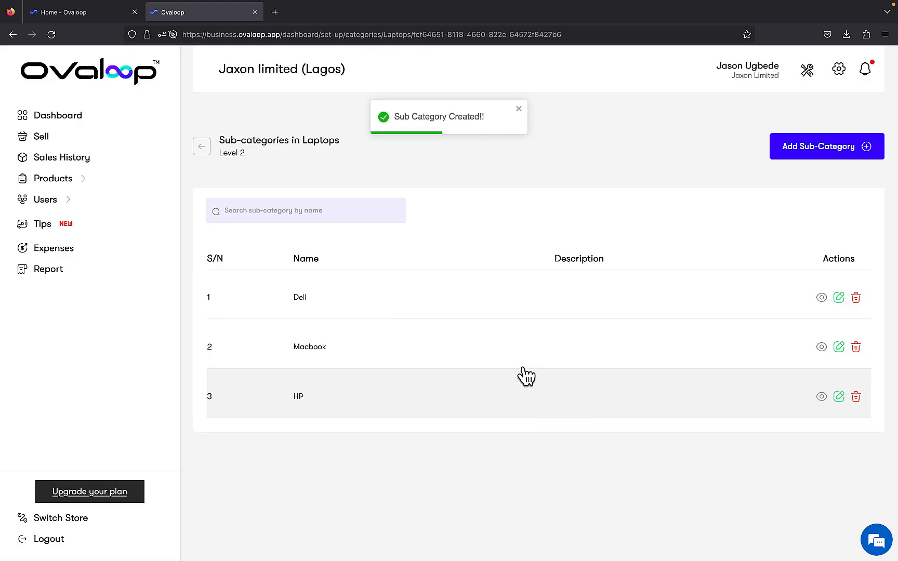
# Open the Macbook sub-category and create a nested sub-category named Macbook Pro in it
pyautogui.click(538, 345)
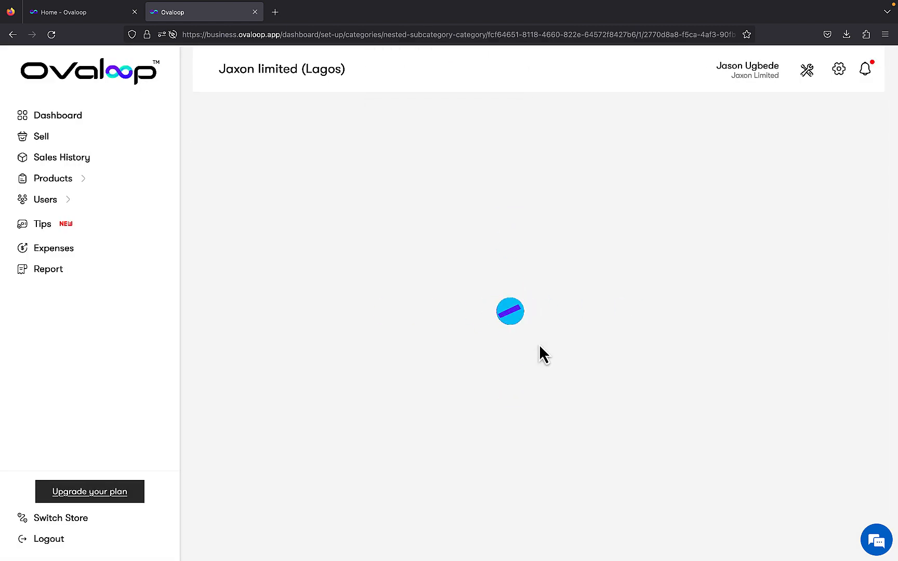
pyautogui.click(553, 435)
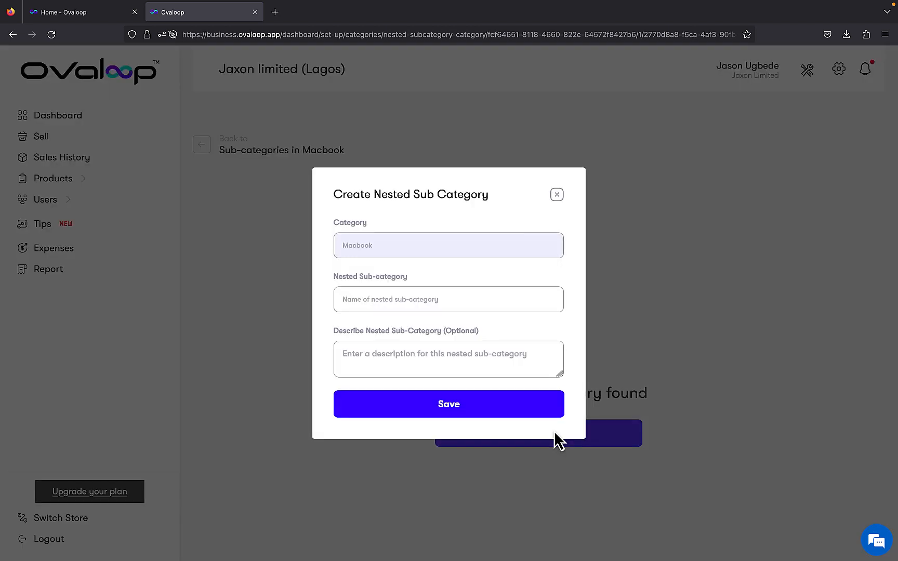
pyautogui.click(522, 301)
pyautogui.write('Macbook Pro')
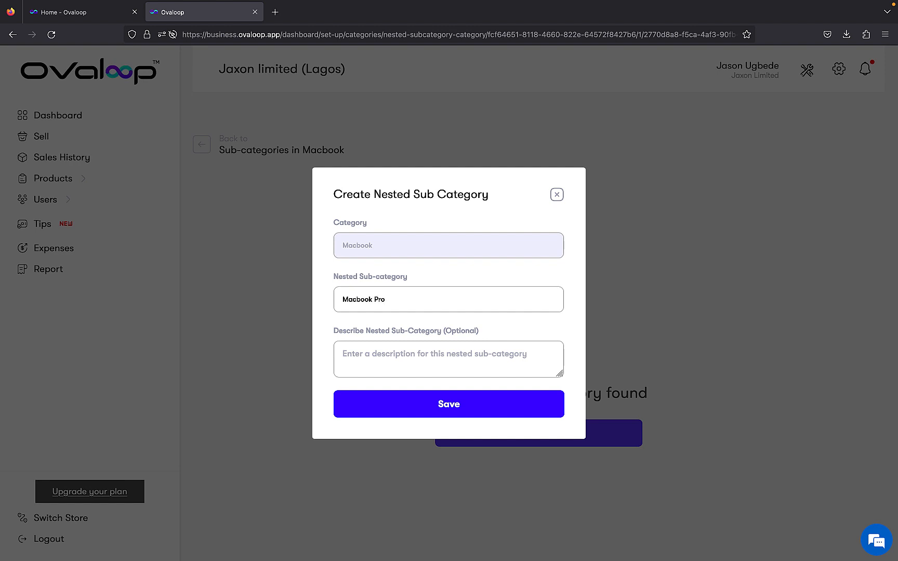
pyautogui.click(530, 402)
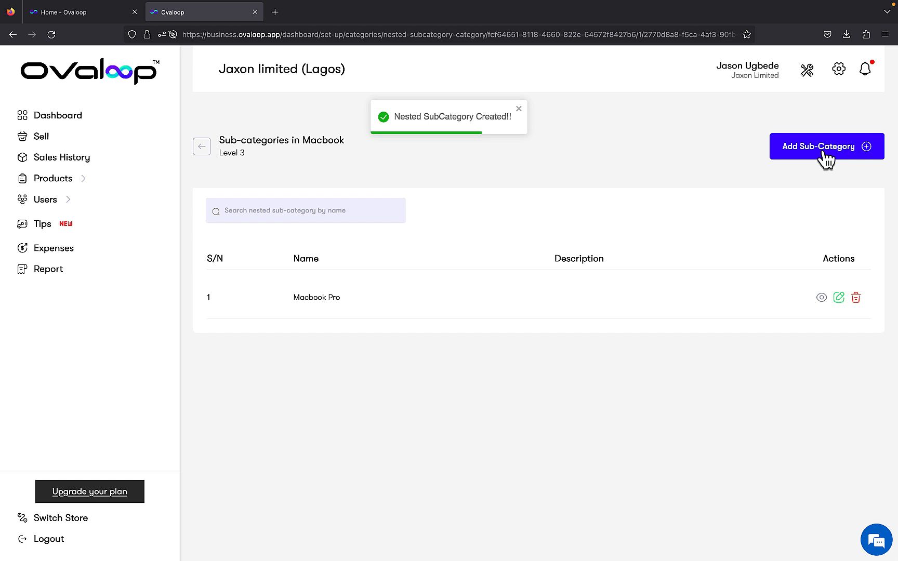
# Add a second nested sub-category named Macbook Air under Macbook and save it
pyautogui.click(824, 155)
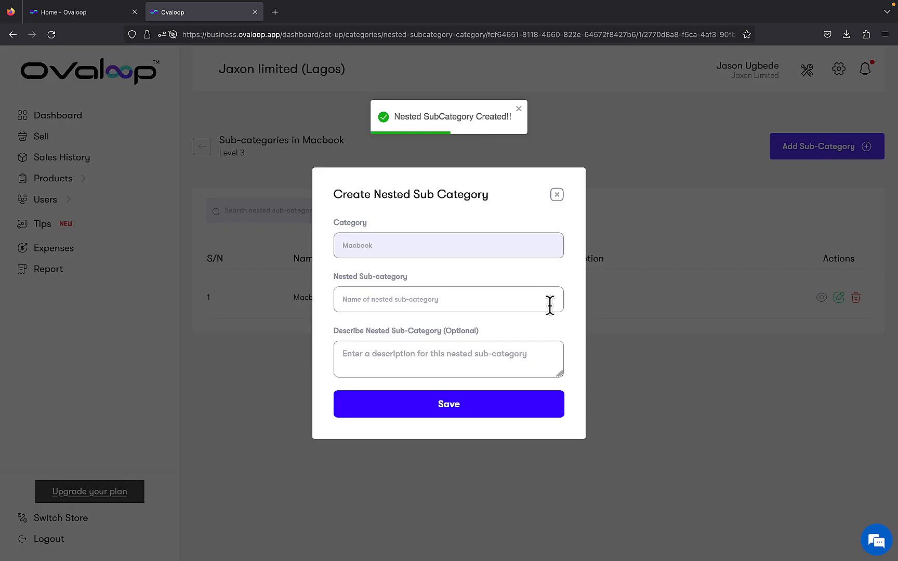
pyautogui.click(525, 303)
pyautogui.write('M')
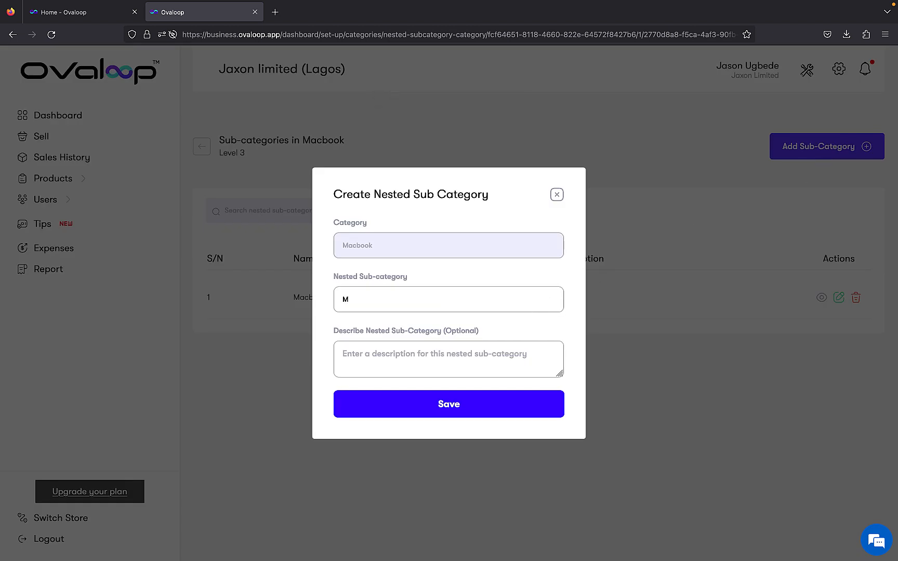
pyautogui.write('acbook Air')
pyautogui.click(538, 406)
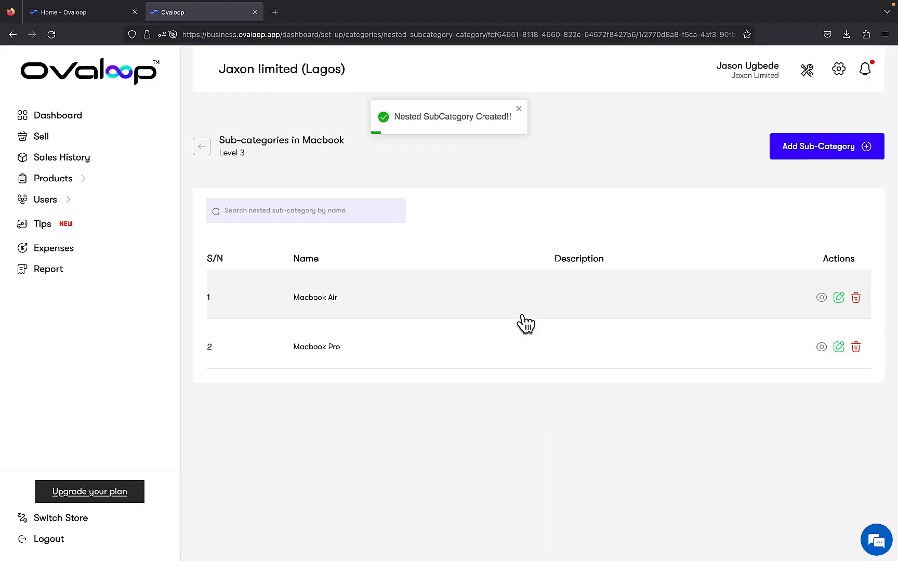
# Open the Macbook Pro sub-category and create a nested sub-category named 13-inches in it
pyautogui.click(530, 350)
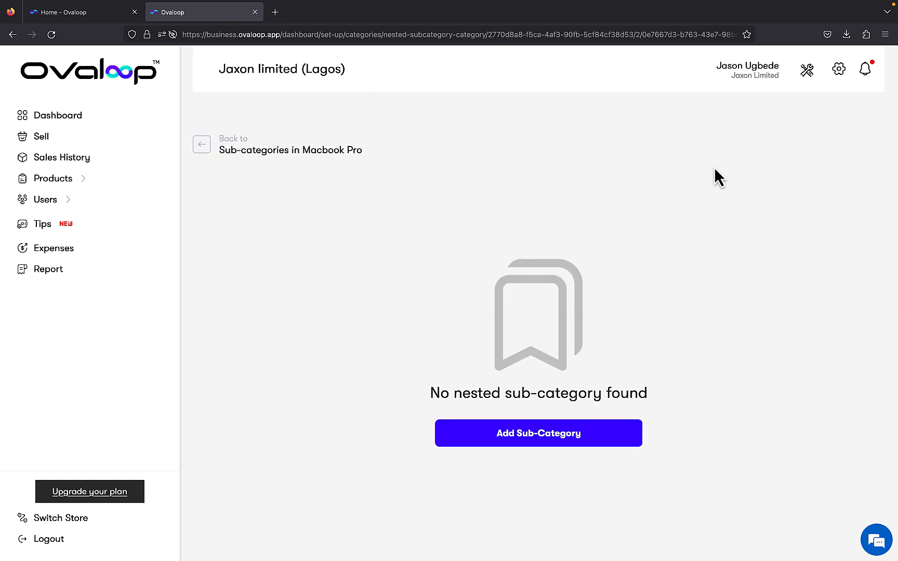
pyautogui.click(598, 442)
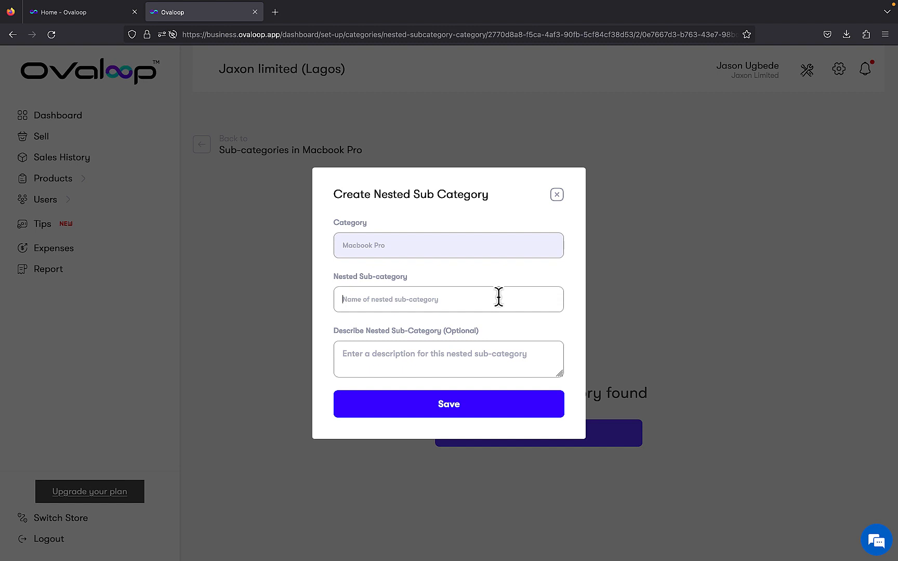
pyautogui.write('13')
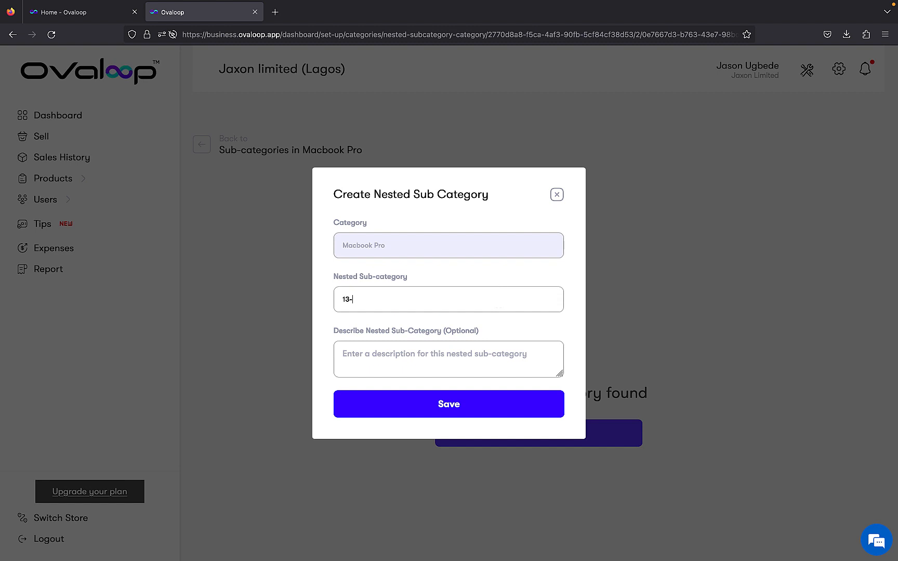
pyautogui.write('-inches')
pyautogui.click(489, 411)
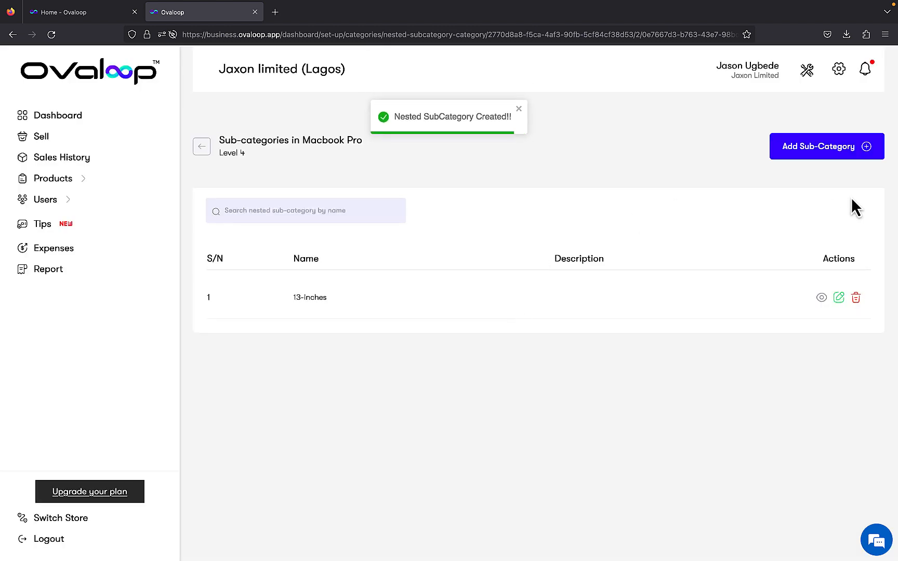
# Add another nested sub-category named 15-inches under Macbook Pro and save it
pyautogui.click(825, 156)
pyautogui.click(498, 305)
pyautogui.write('1')
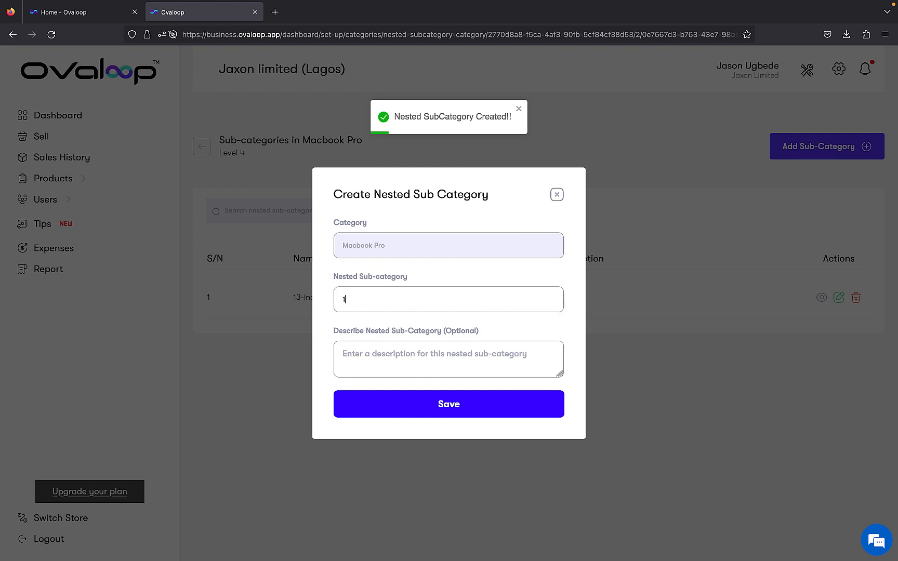
pyautogui.write('5-in')
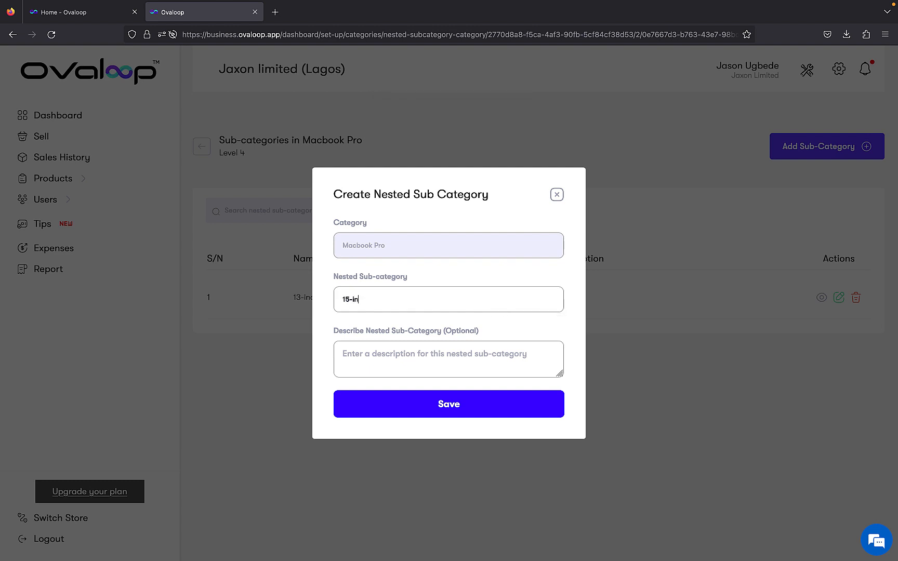
pyautogui.write('ches')
pyautogui.click(522, 410)
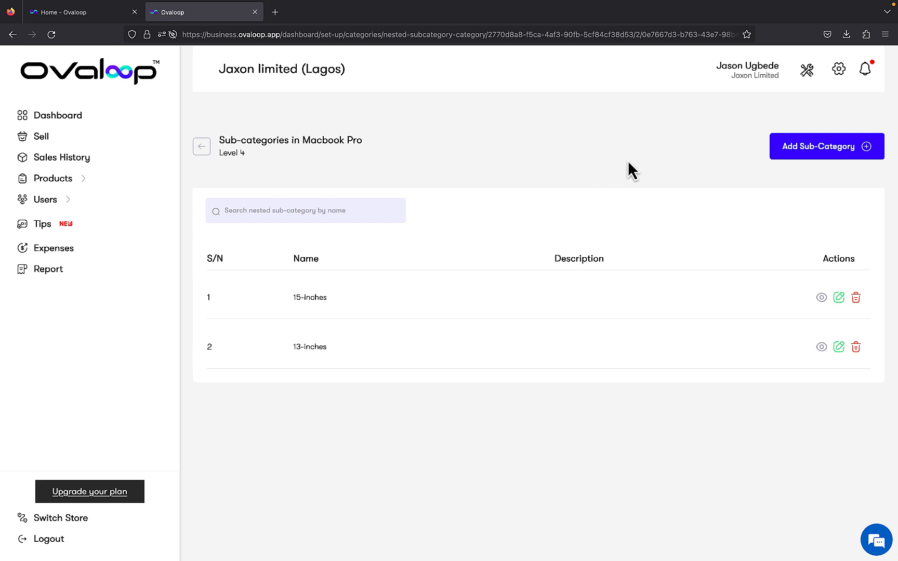
# Review the category levels from the category list through Laptops, Macbook, Macbook Air and Macbook Pro, ending in the 15-inches sub-category
pyautogui.click(202, 147)
pyautogui.click(202, 147)
pyautogui.click(202, 147)
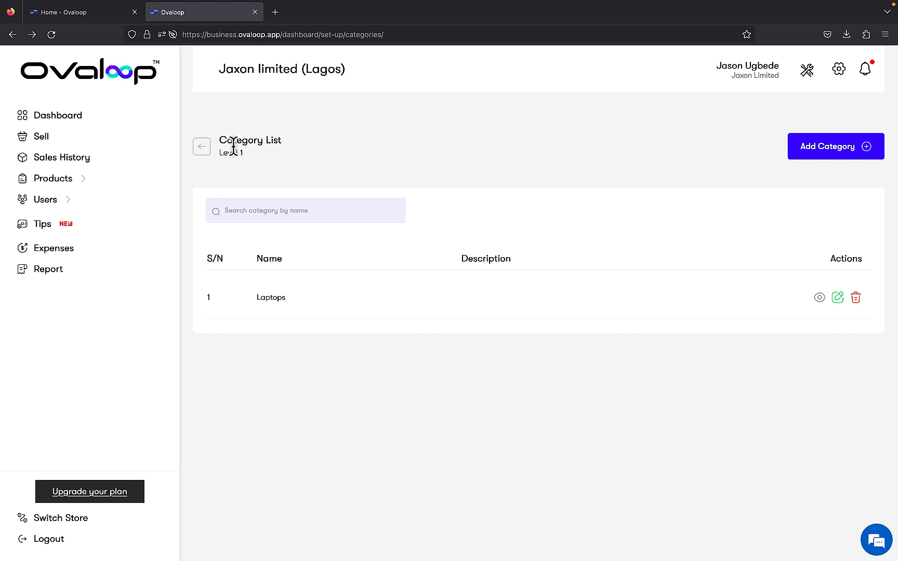
pyautogui.click(339, 301)
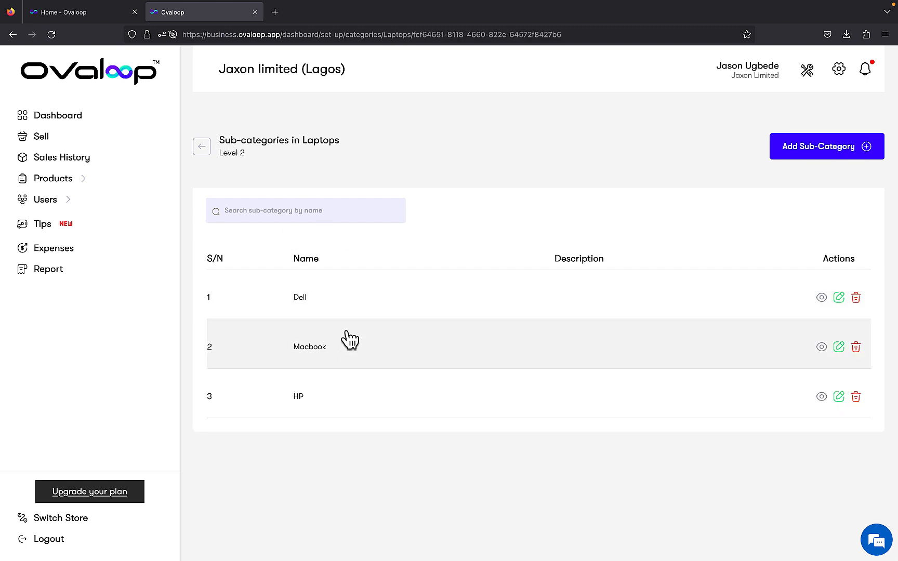
pyautogui.click(348, 347)
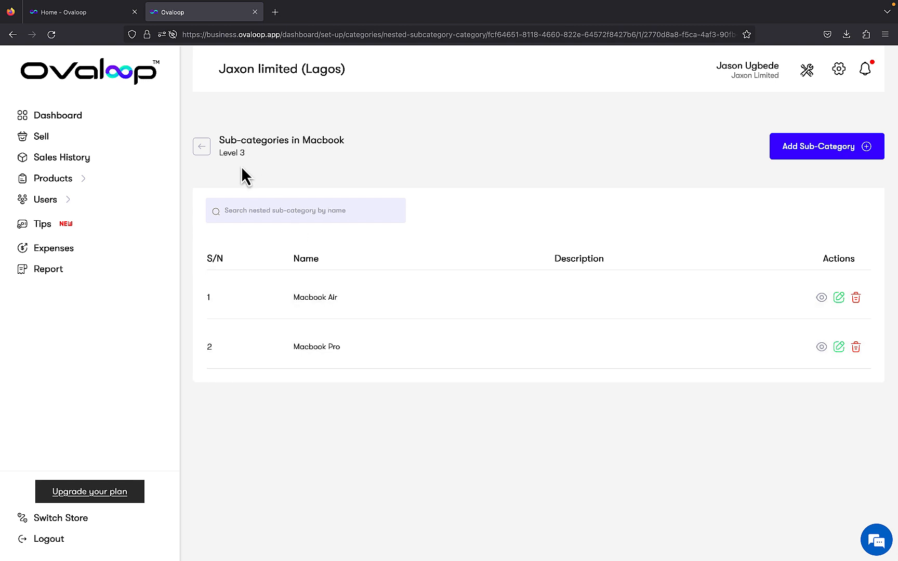
pyautogui.click(327, 301)
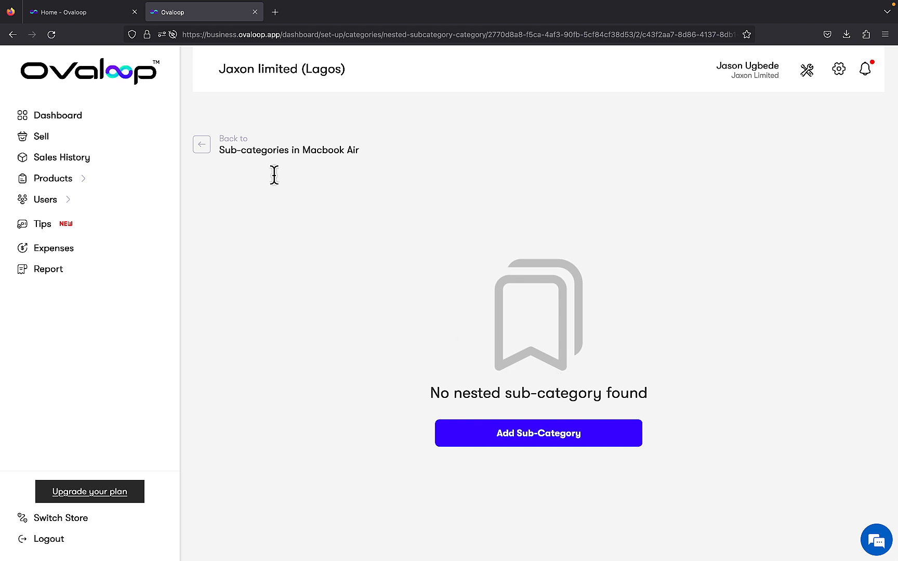
pyautogui.click(204, 146)
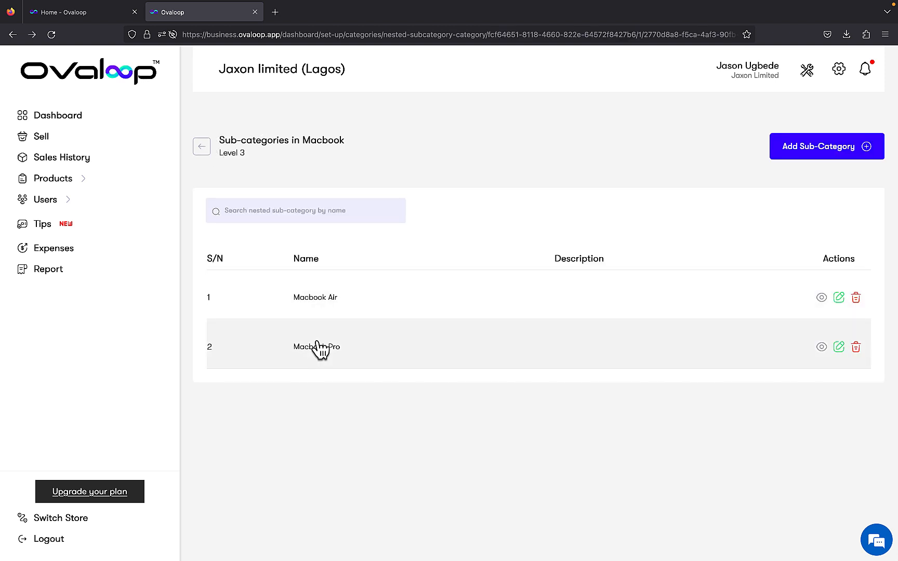
pyautogui.click(316, 347)
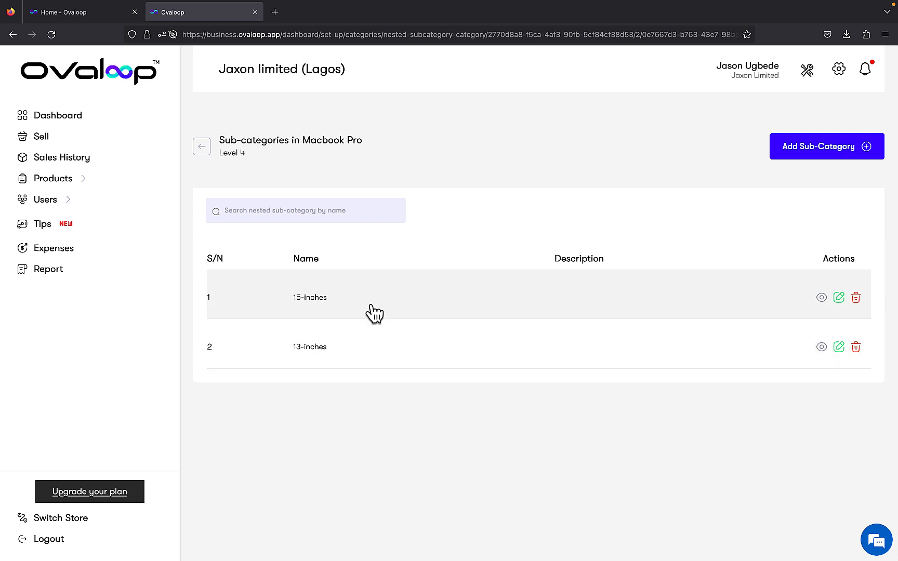
pyautogui.click(373, 305)
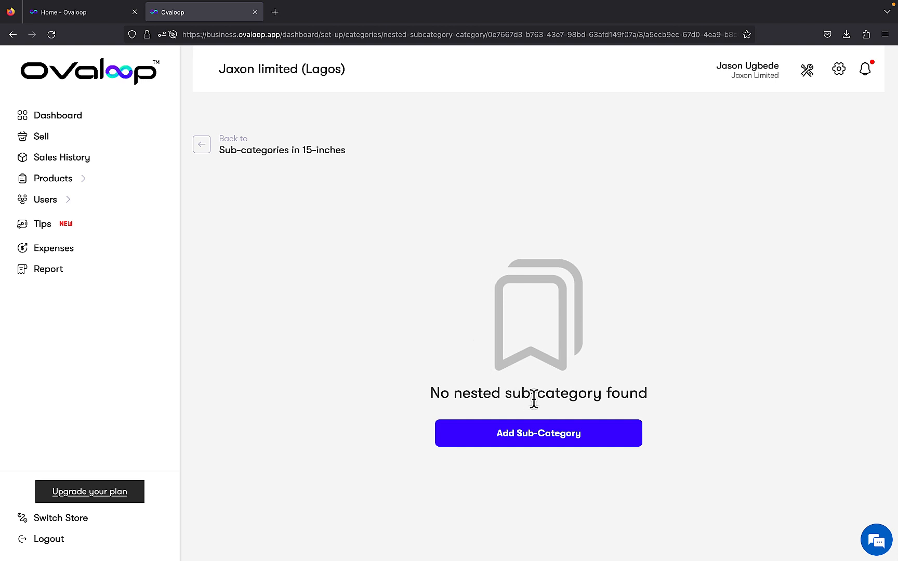
pyautogui.click(541, 436)
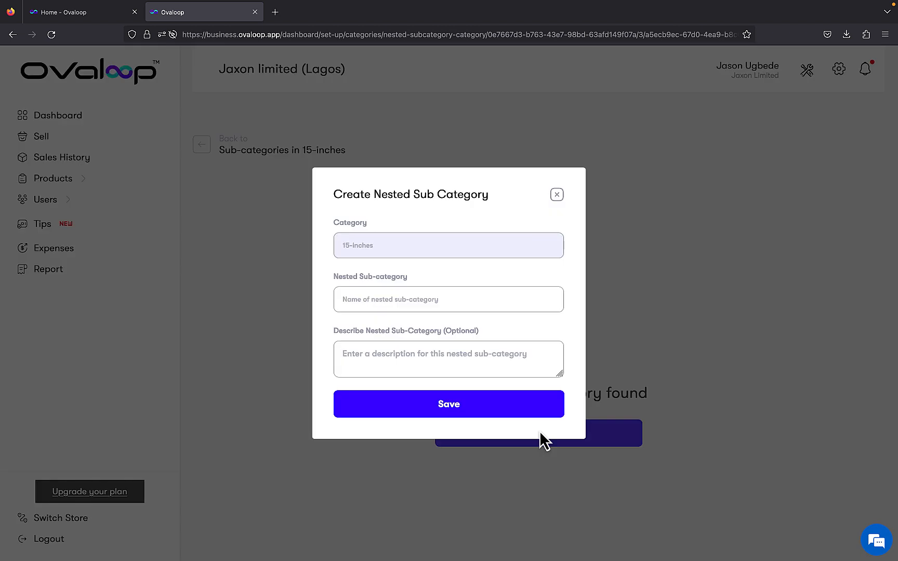
pyautogui.click(484, 302)
pyautogui.write('16GB, 500')
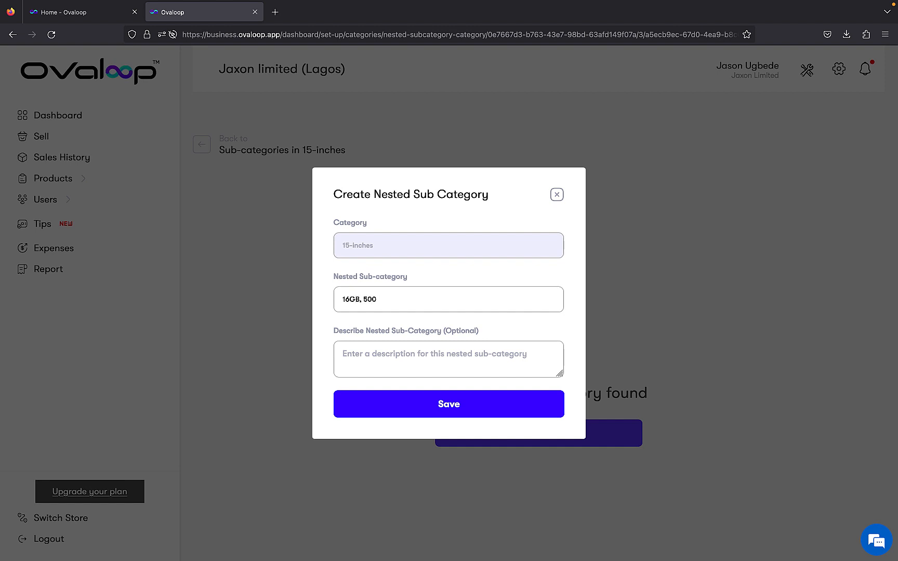
pyautogui.write('SSDD')
pyautogui.hotkey('ctrl', 'a')
pyautogui.press('BackSpace')
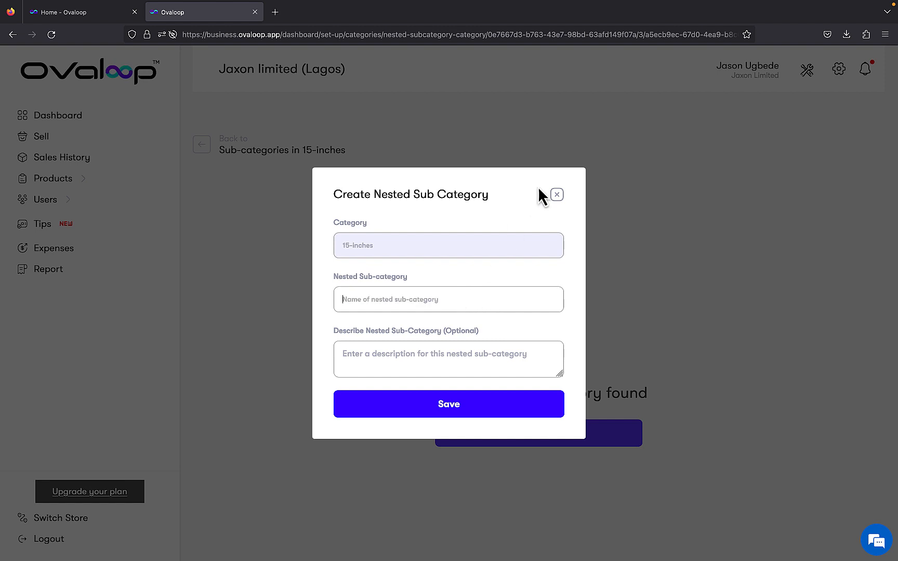
pyautogui.click(557, 195)
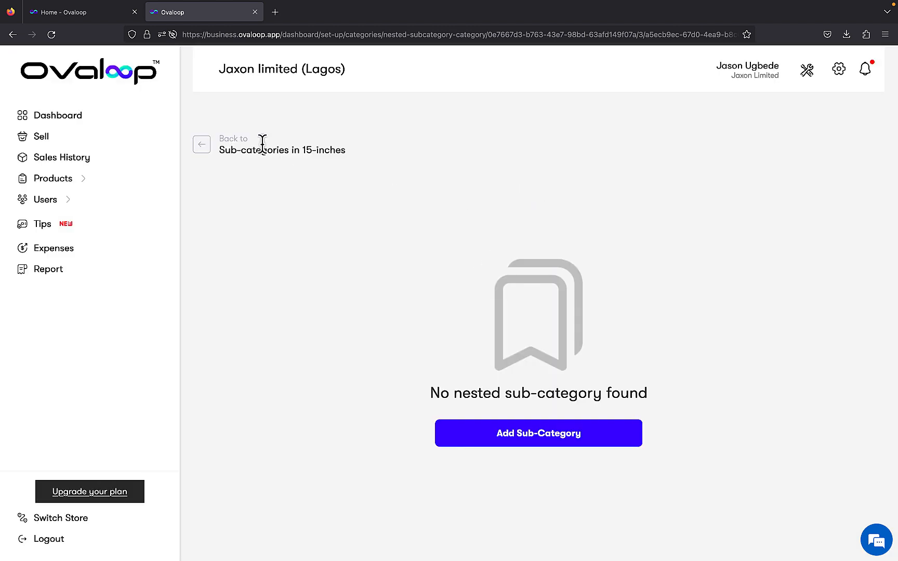
# Create a nested sub-category named Intel in the 15-inches sub-category and save it
pyautogui.click(502, 436)
pyautogui.write('ll')
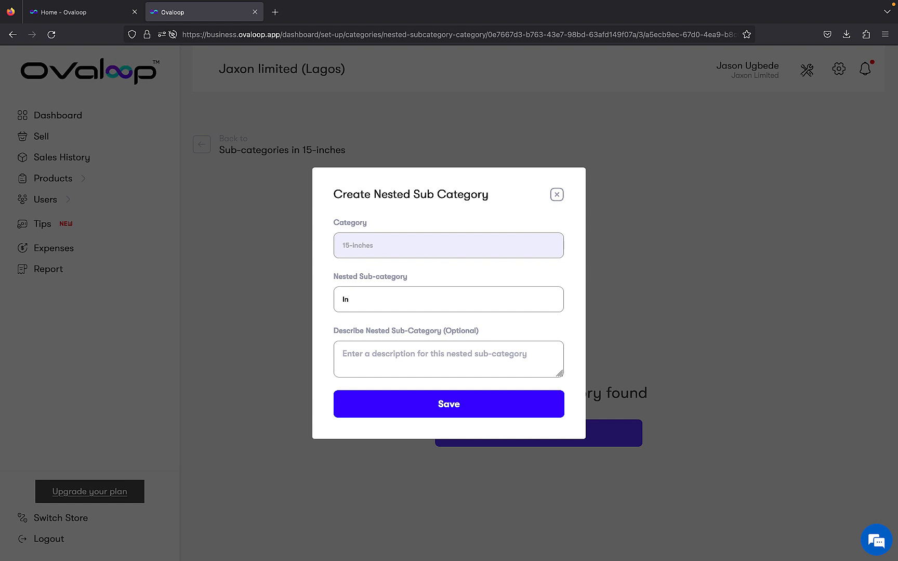
pyautogui.write('tel')
pyautogui.click(475, 408)
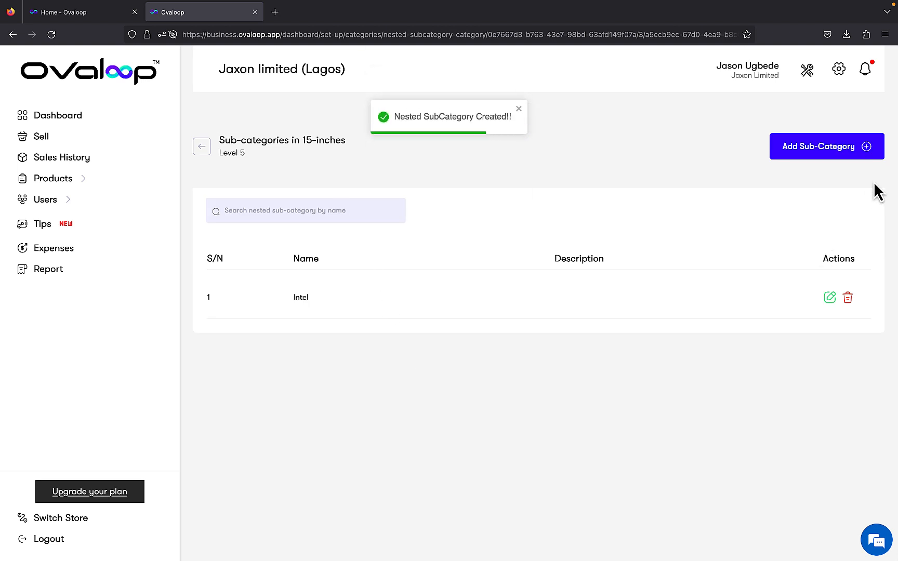
# Add two more nested sub-categories named M1 and M2 under 15-inches, saving each one
pyautogui.click(843, 154)
pyautogui.click(511, 301)
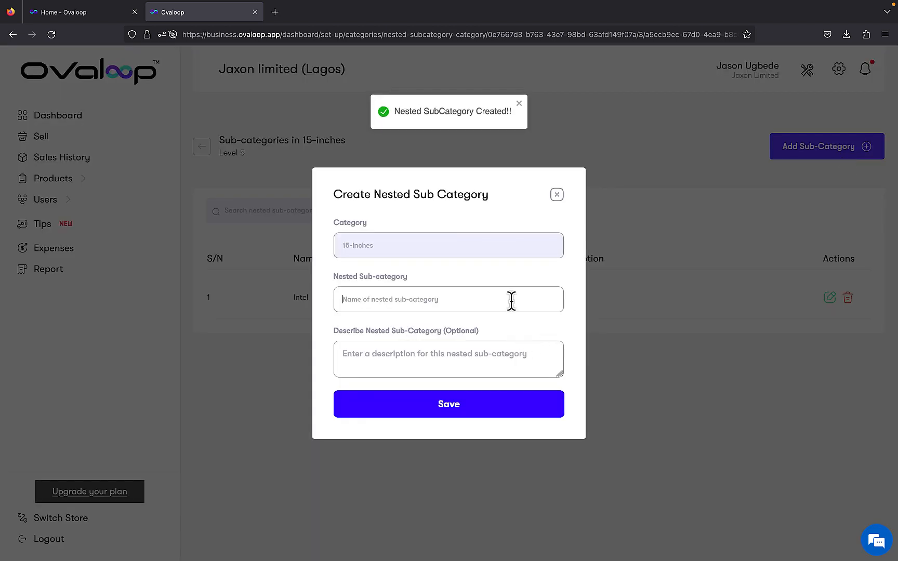
pyautogui.write('M1')
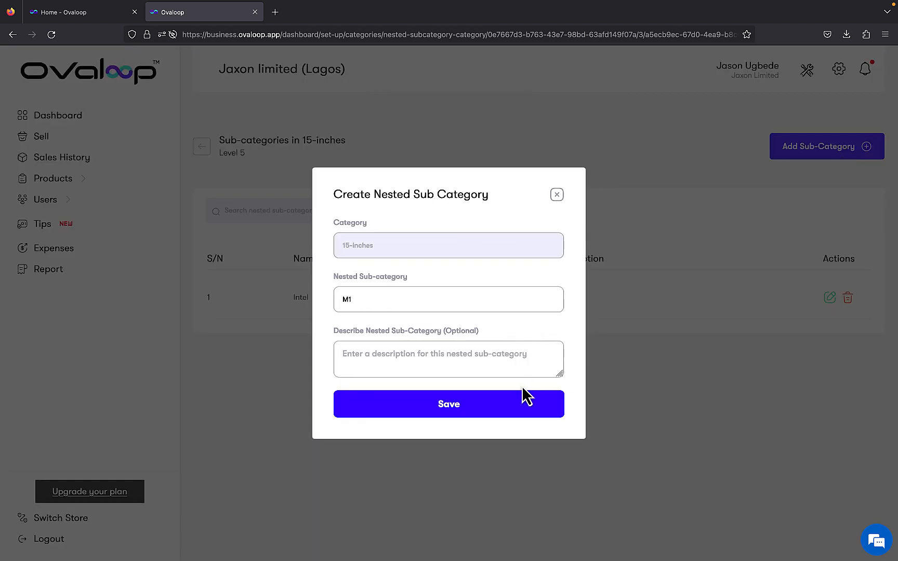
pyautogui.click(523, 408)
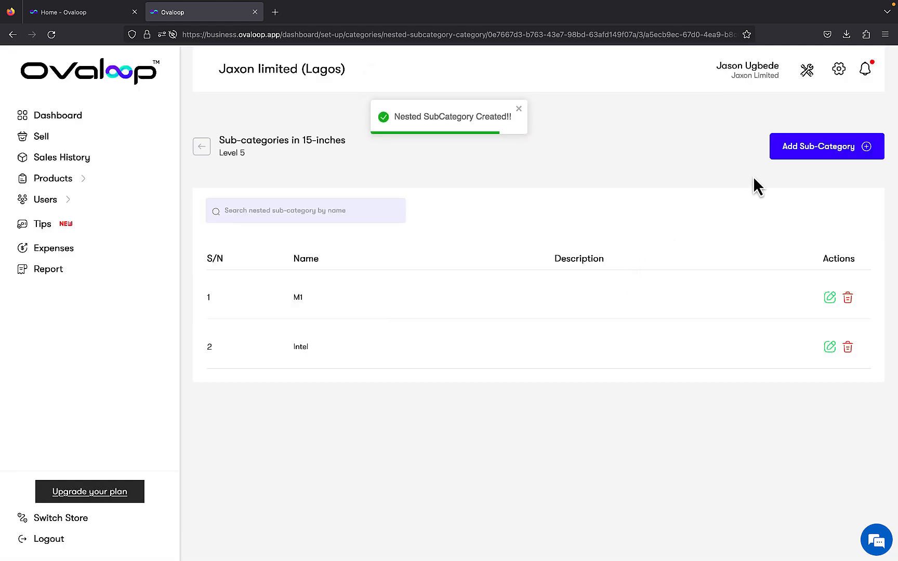
pyautogui.click(788, 151)
pyautogui.click(507, 301)
pyautogui.write('M2')
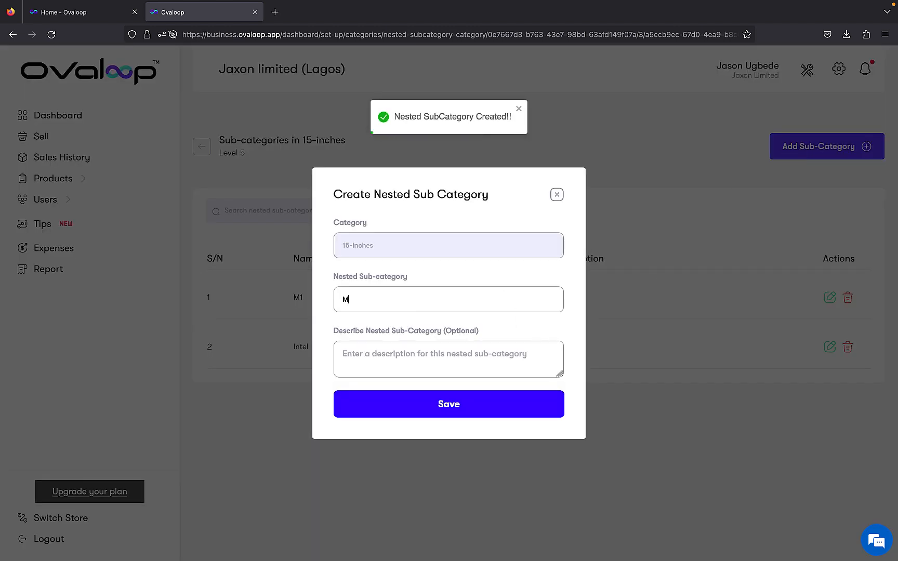
pyautogui.click(520, 408)
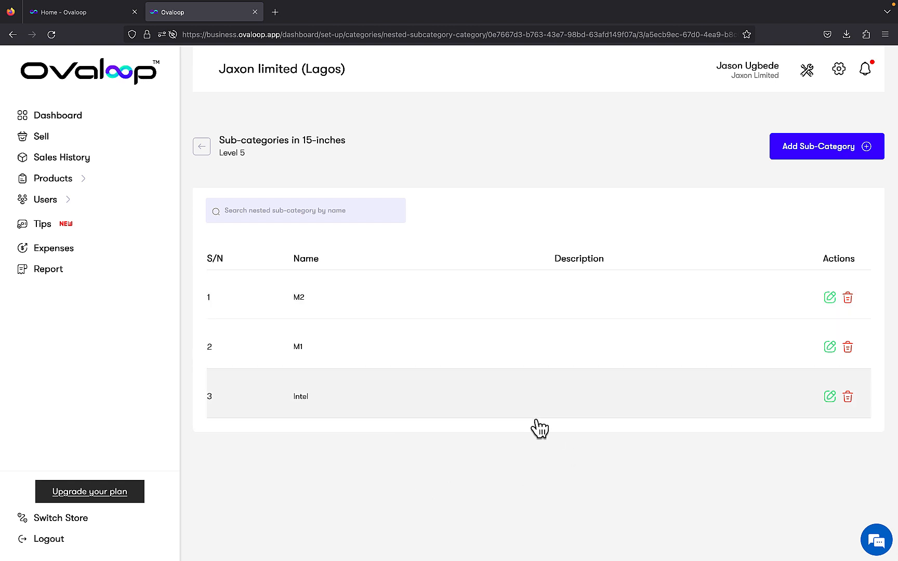
# Return to the top-level category list and create a new category named Phones
pyautogui.click(202, 148)
pyautogui.click(202, 147)
pyautogui.click(202, 148)
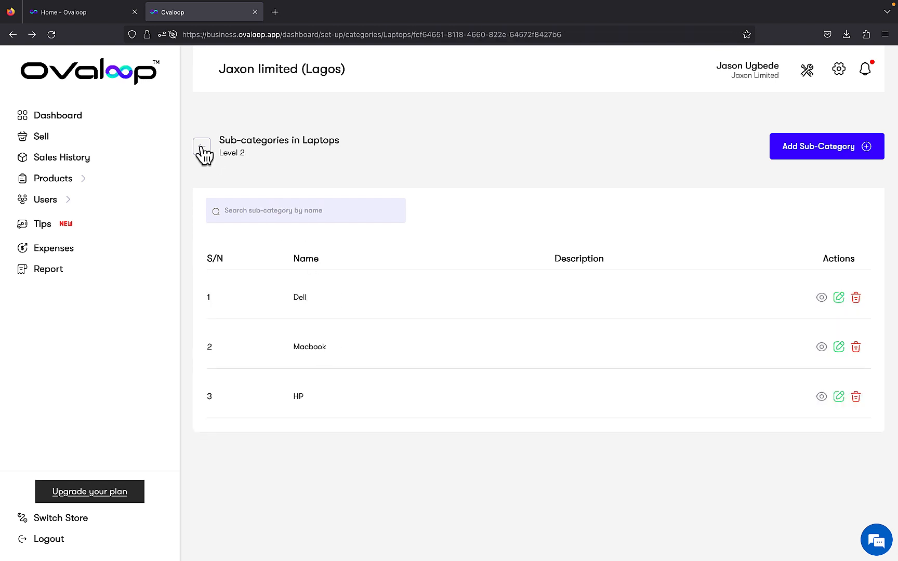
pyautogui.click(202, 147)
pyautogui.click(201, 147)
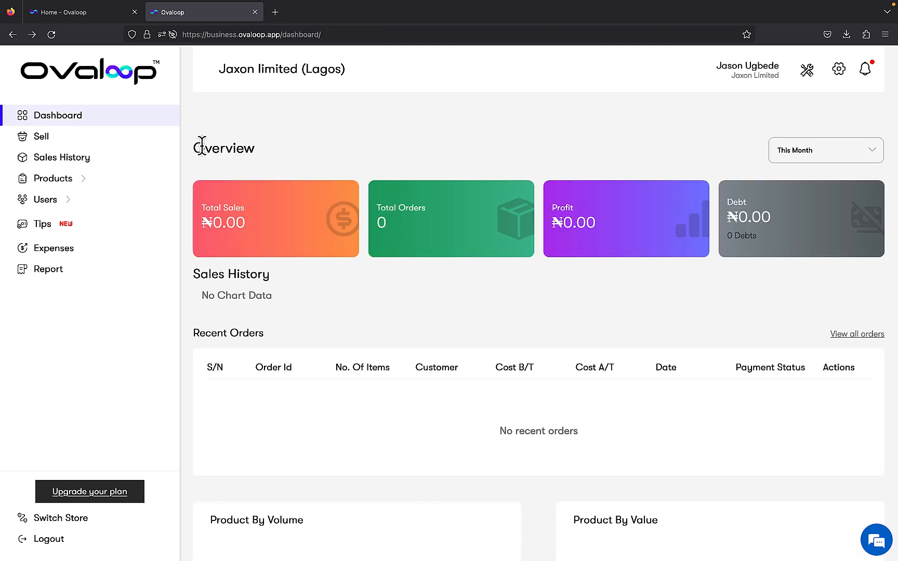
pyautogui.click(839, 70)
pyautogui.moveTo(813, 79)
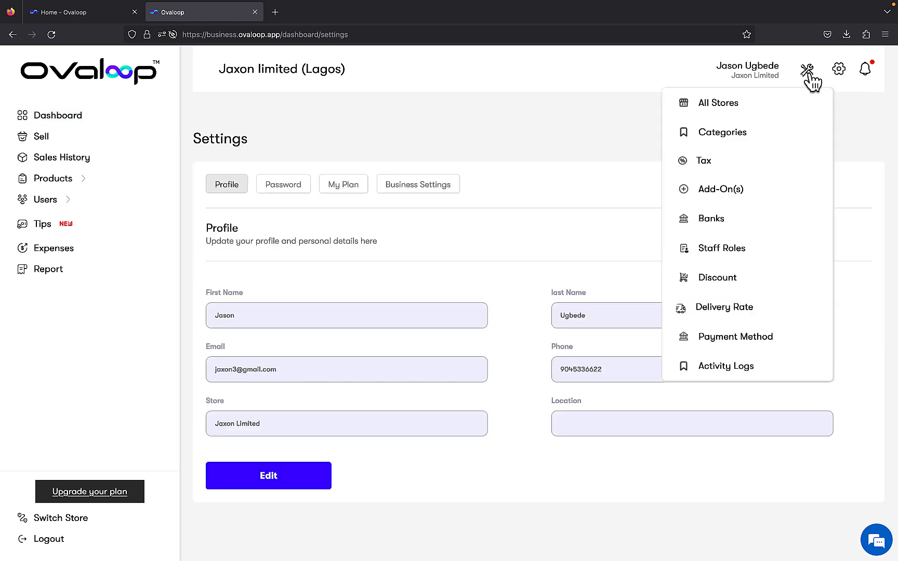
pyautogui.click(777, 133)
pyautogui.click(846, 152)
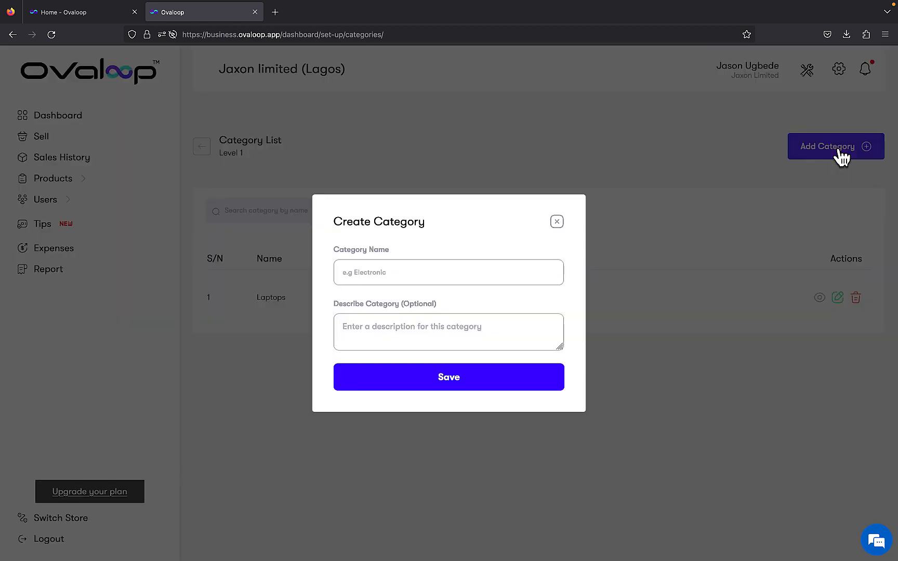
pyautogui.write('Phones')
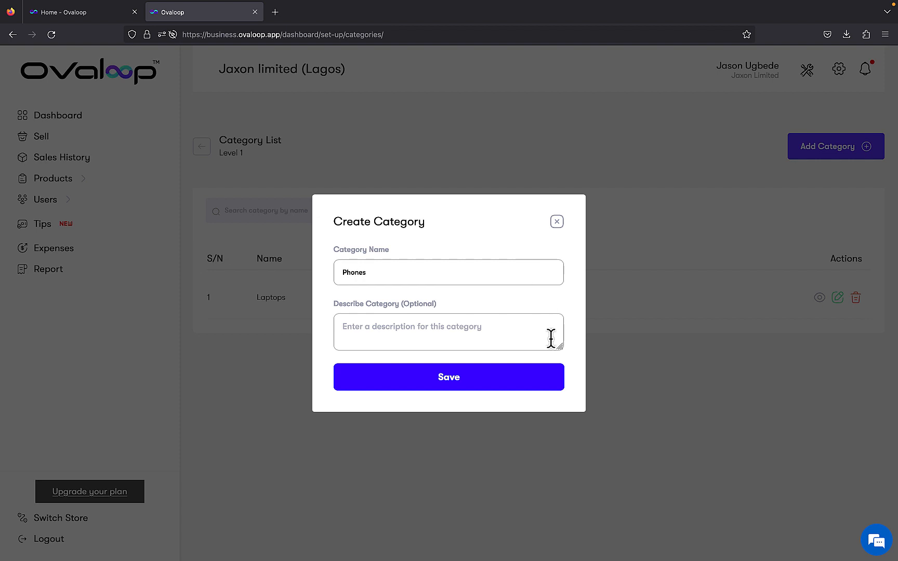
pyautogui.click(535, 382)
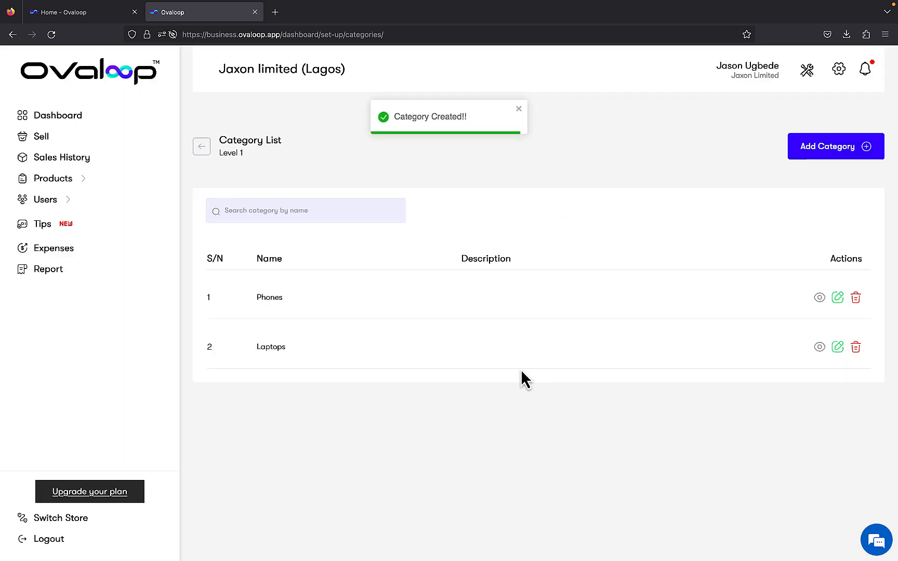
# Open the Phones category and create a sub-category named Android in it
pyautogui.click(587, 313)
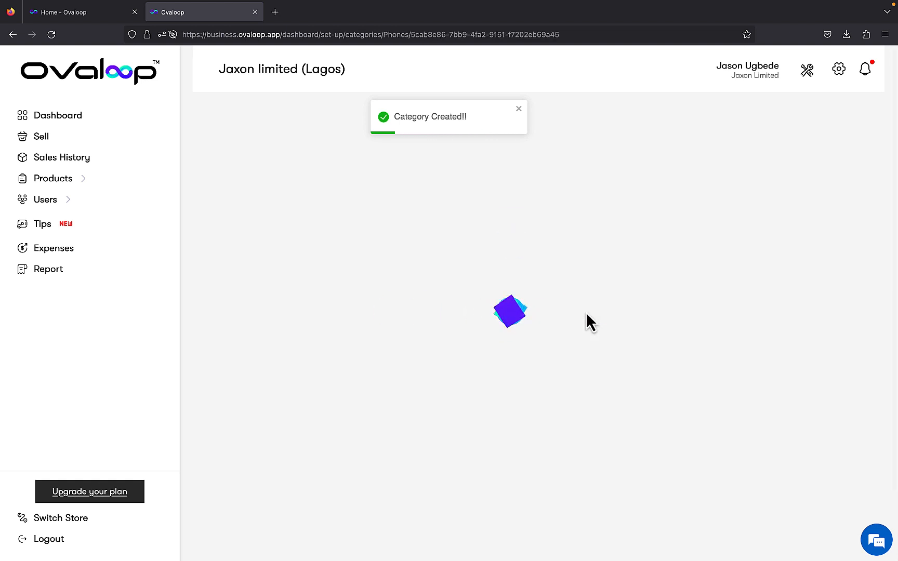
pyautogui.click(558, 434)
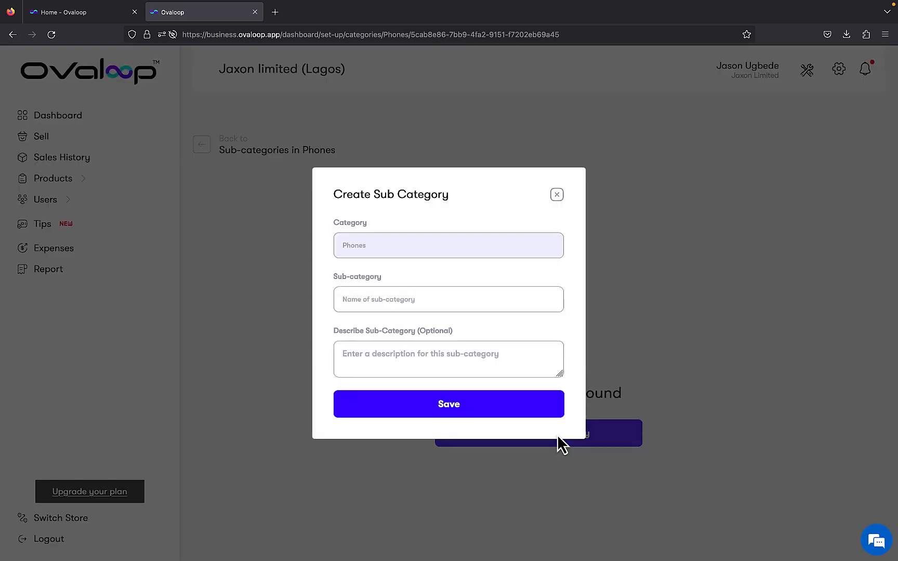
pyautogui.click(464, 303)
pyautogui.write('Android')
pyautogui.click(465, 403)
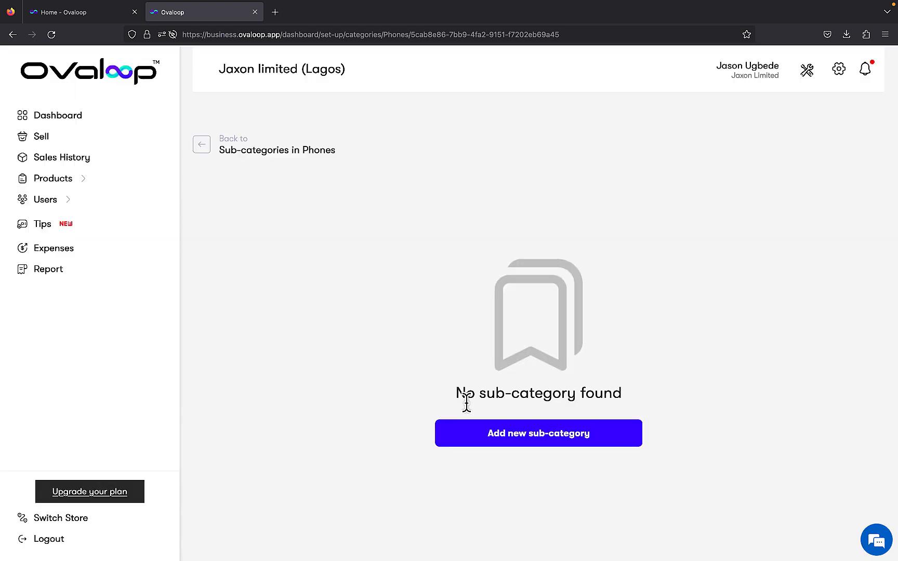
# Add a second sub-category named iOS under Phones and save it
pyautogui.click(827, 152)
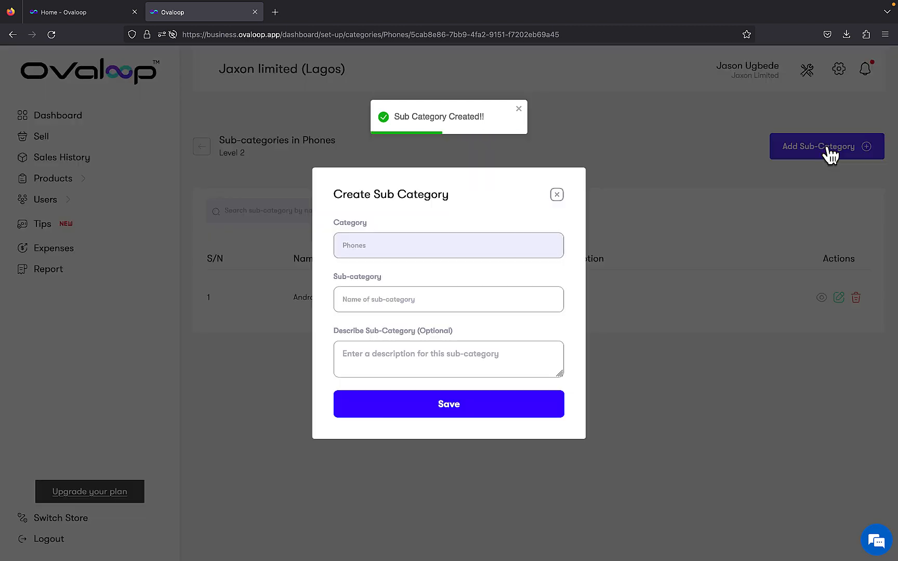
pyautogui.click(541, 298)
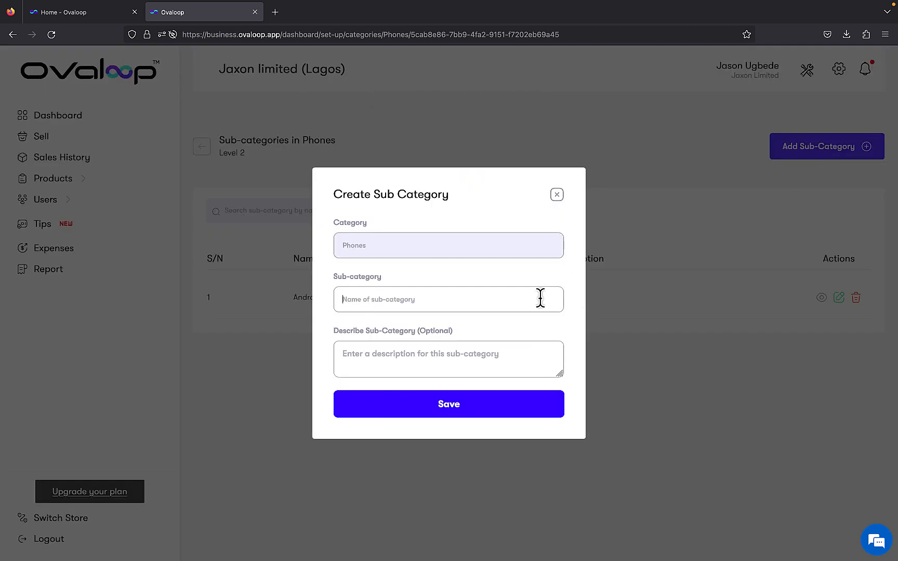
pyautogui.write('I')
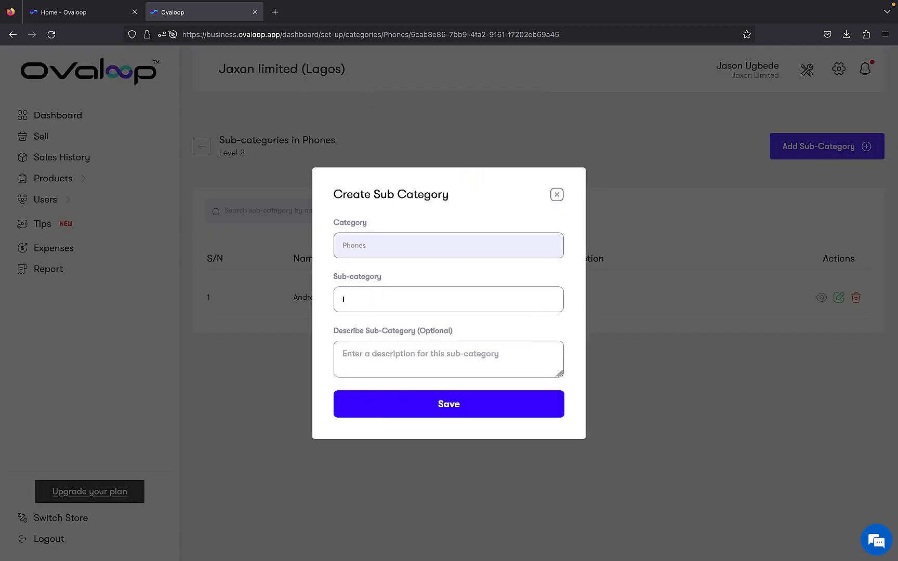
pyautogui.press('BackSpace')
pyautogui.write('iOS')
pyautogui.click(537, 405)
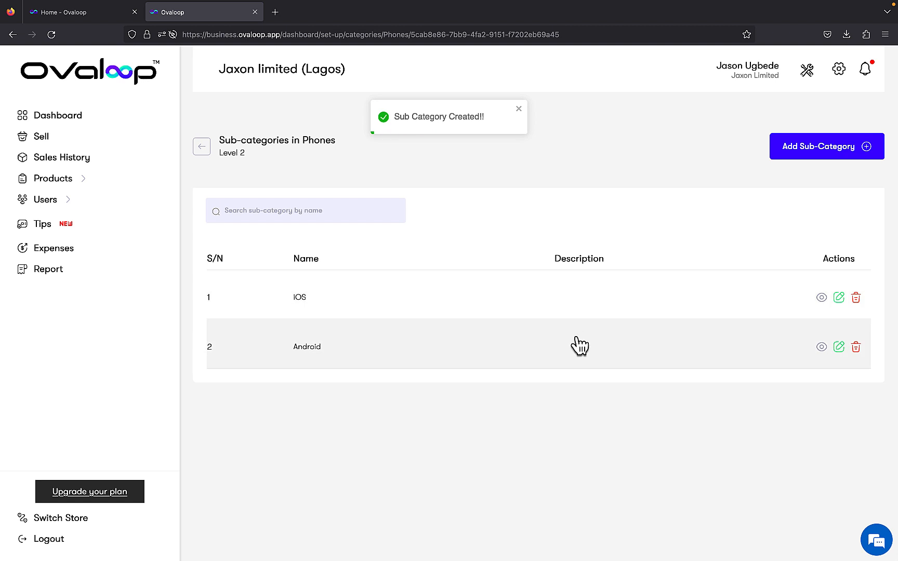
# Open the Android sub-category and create a nested sub-category named Samsung in it
pyautogui.click(587, 356)
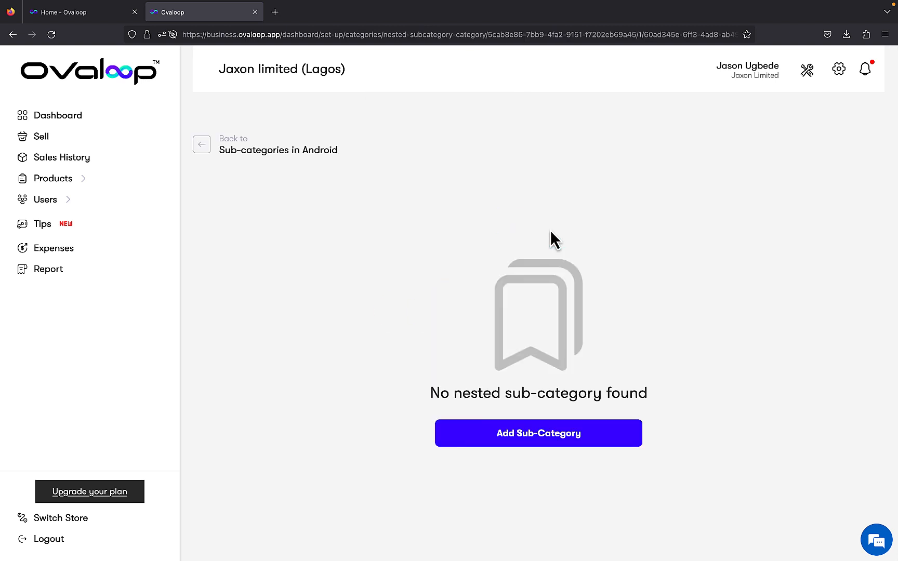
pyautogui.click(538, 442)
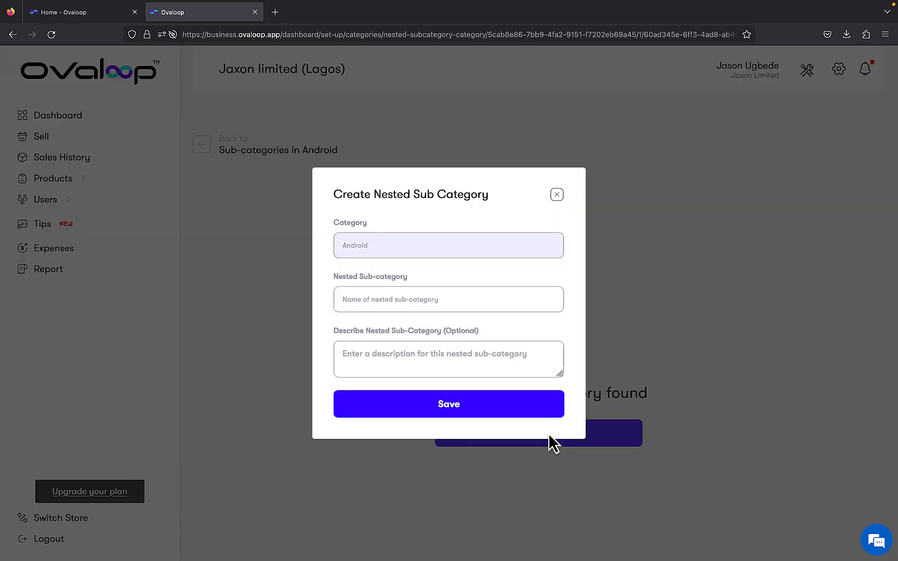
pyautogui.click(438, 301)
pyautogui.write('Samsung')
pyautogui.click(465, 405)
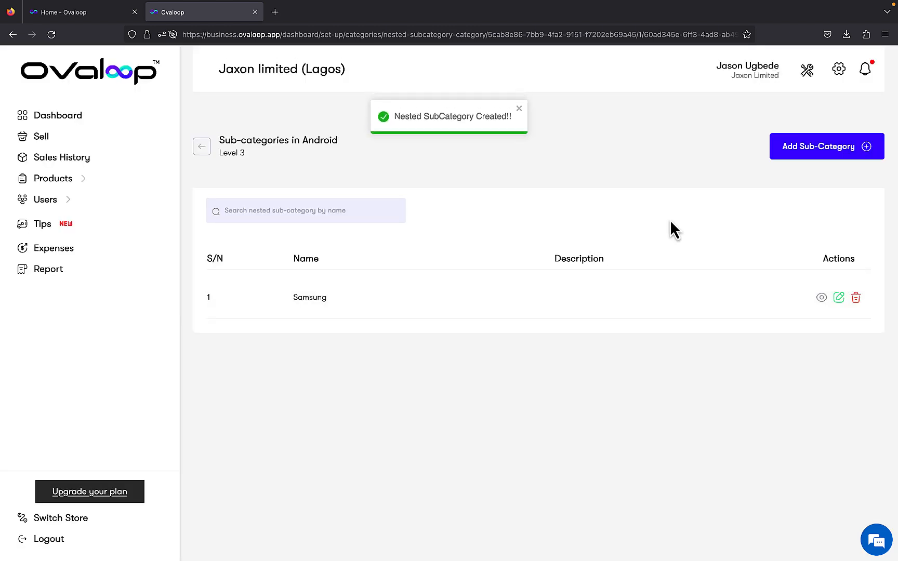
# Add a nested sub-category named Tecno under Android and save it
pyautogui.click(809, 149)
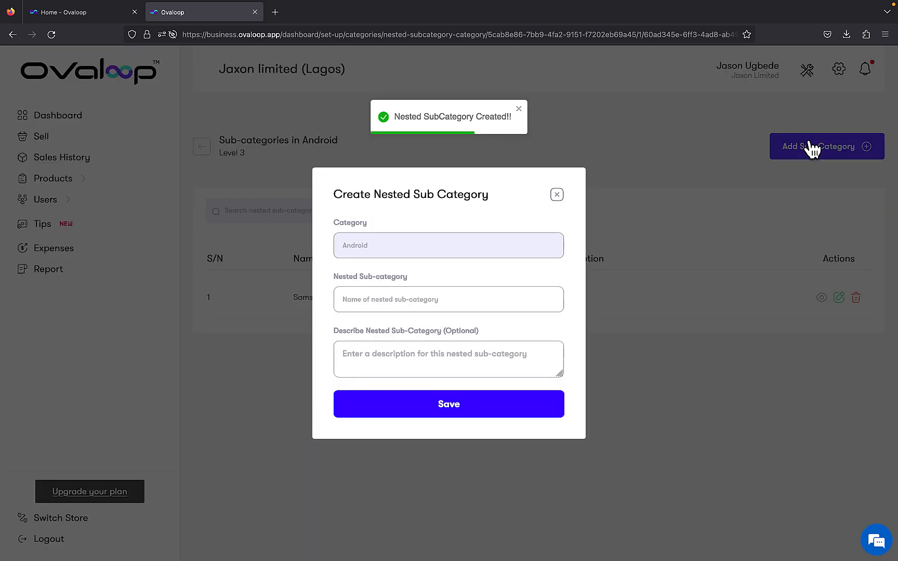
pyautogui.click(545, 299)
pyautogui.write('Tecno')
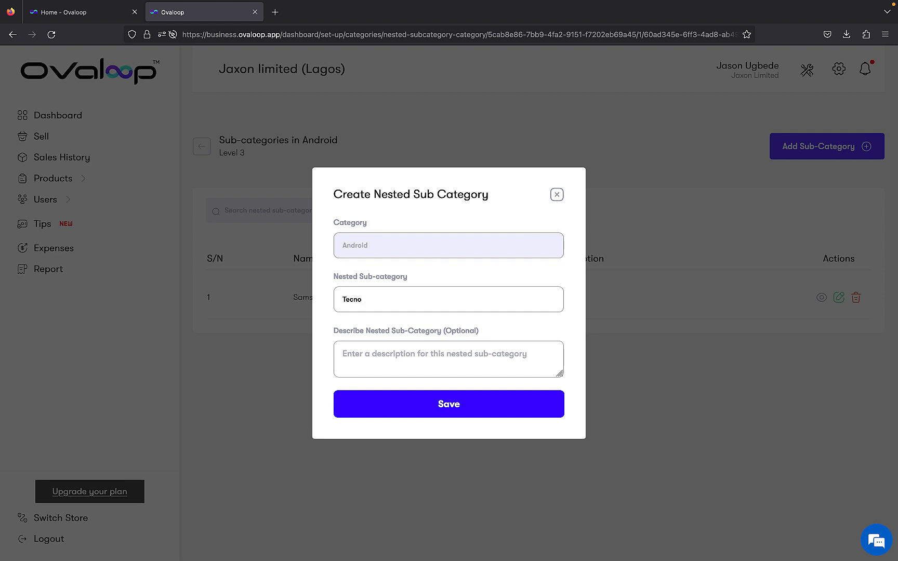
pyautogui.click(543, 410)
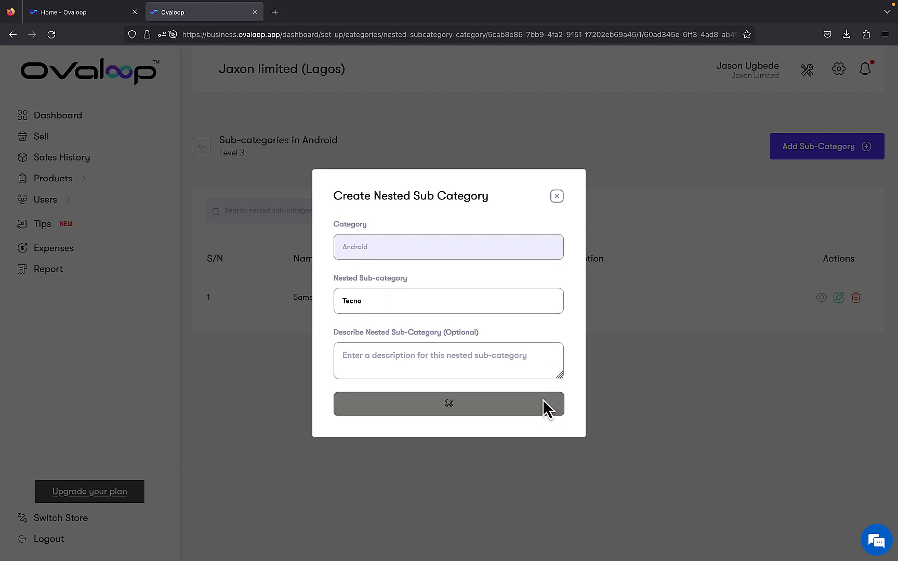
# Add another nested sub-category named HTC under Android and dismiss the extra creation form
pyautogui.click(794, 156)
pyautogui.click(526, 303)
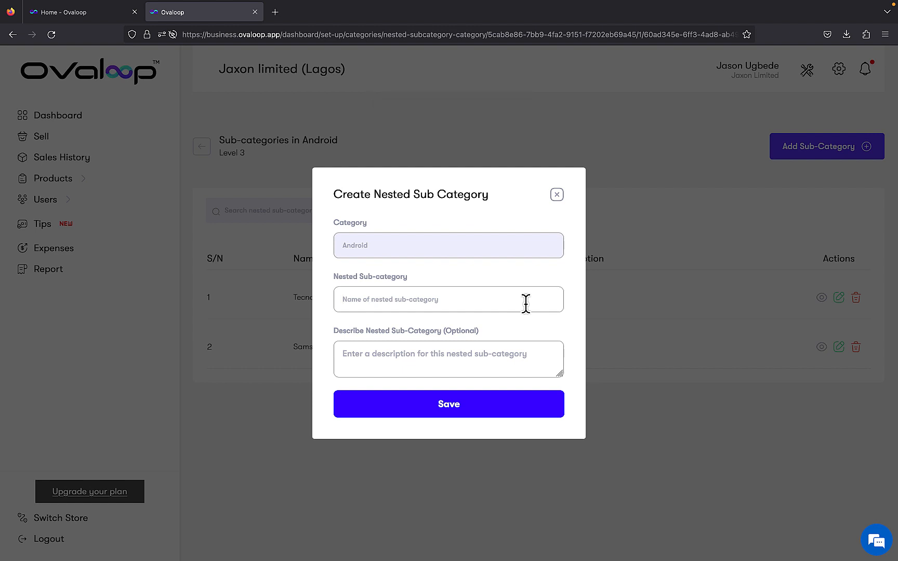
pyautogui.write('HTC')
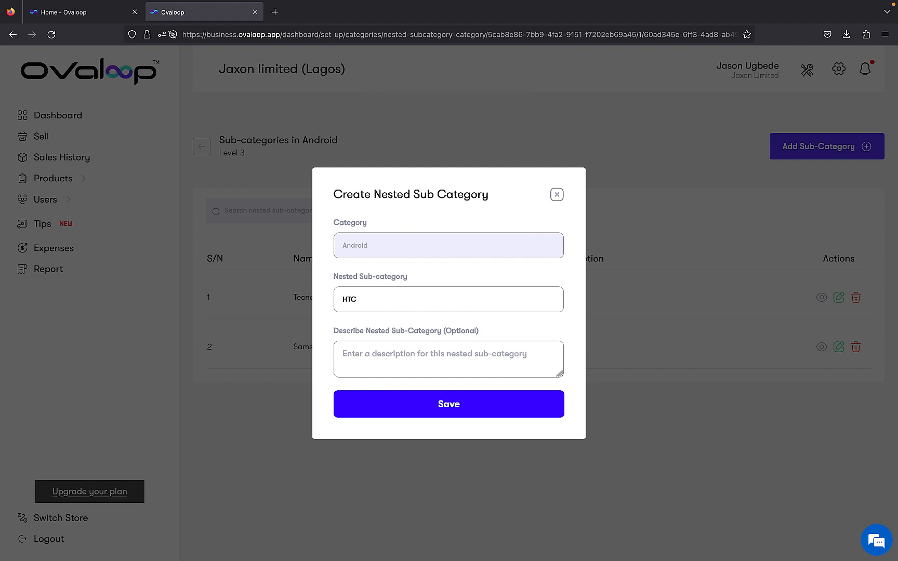
pyautogui.click(517, 403)
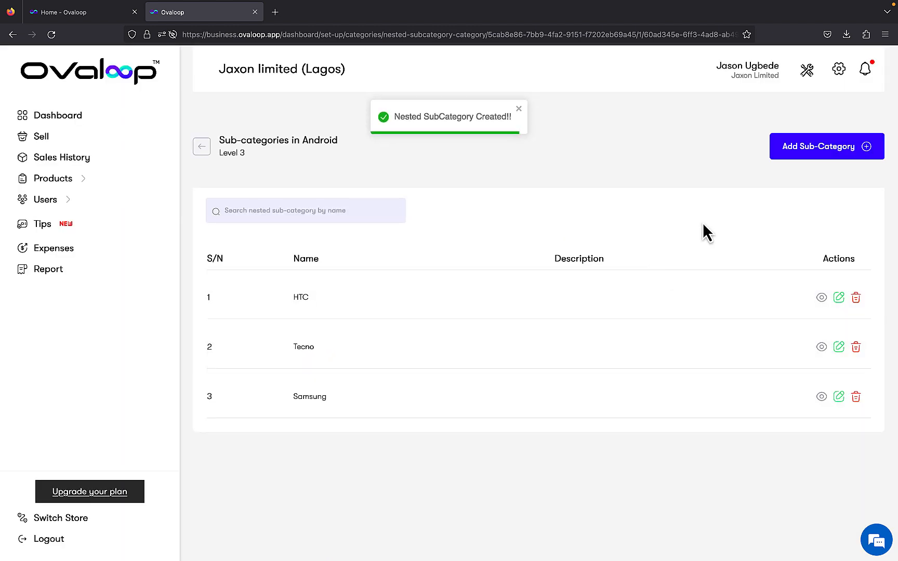
pyautogui.click(800, 148)
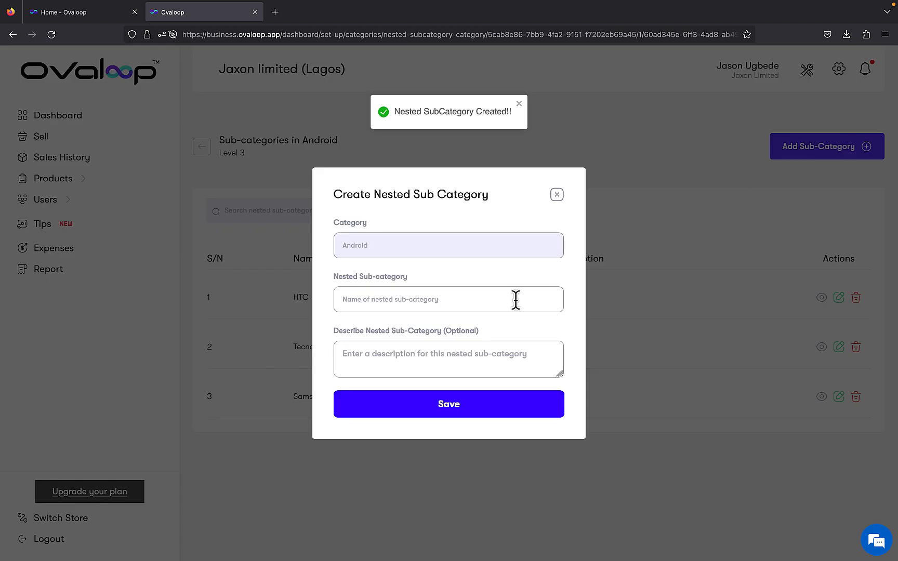
pyautogui.click(556, 195)
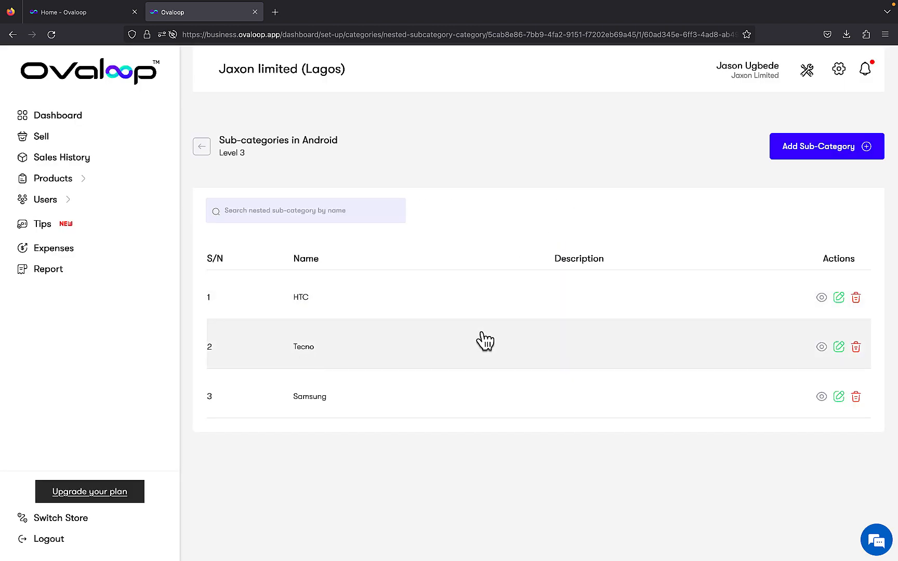
# View the Samsung sub-category's contents and go back up through the category levels to the Settings page
pyautogui.click(489, 395)
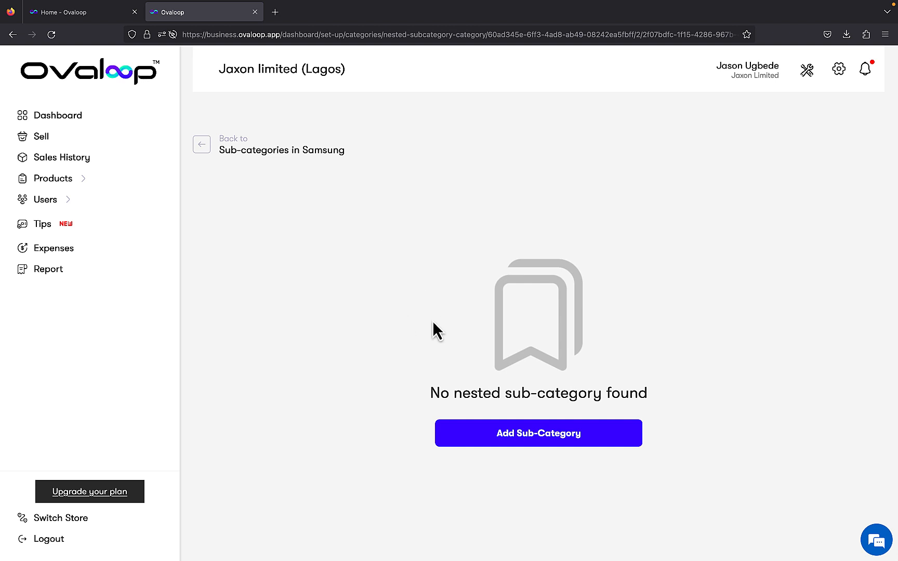
pyautogui.click(205, 149)
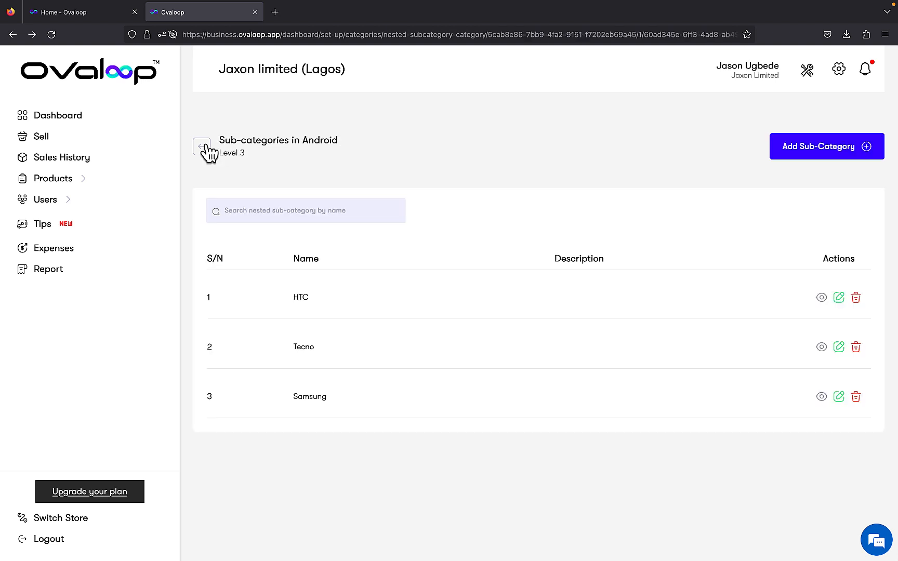
pyautogui.click(206, 148)
pyautogui.click(205, 149)
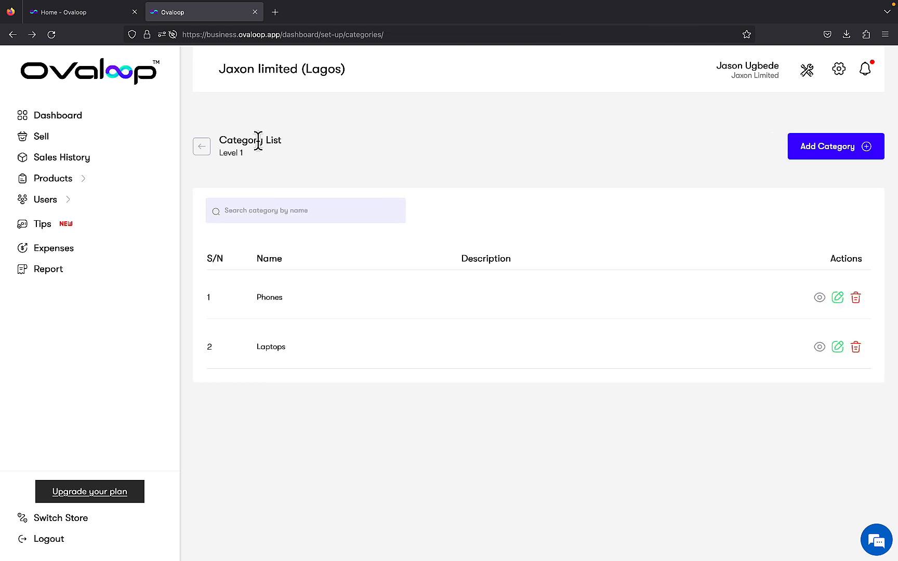
pyautogui.click(201, 155)
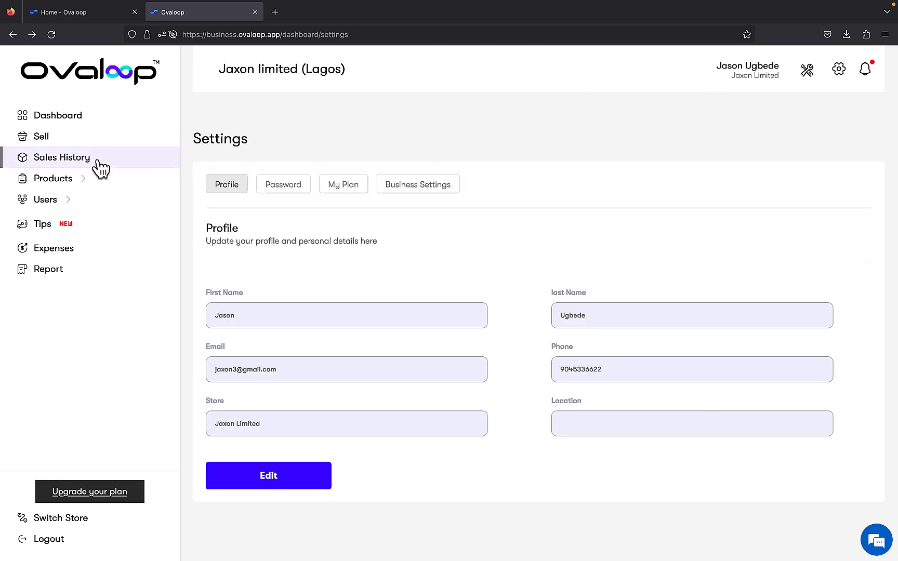
# Open the store's product inventory and start a new product named Macbook Pro 2022
pyautogui.click(87, 180)
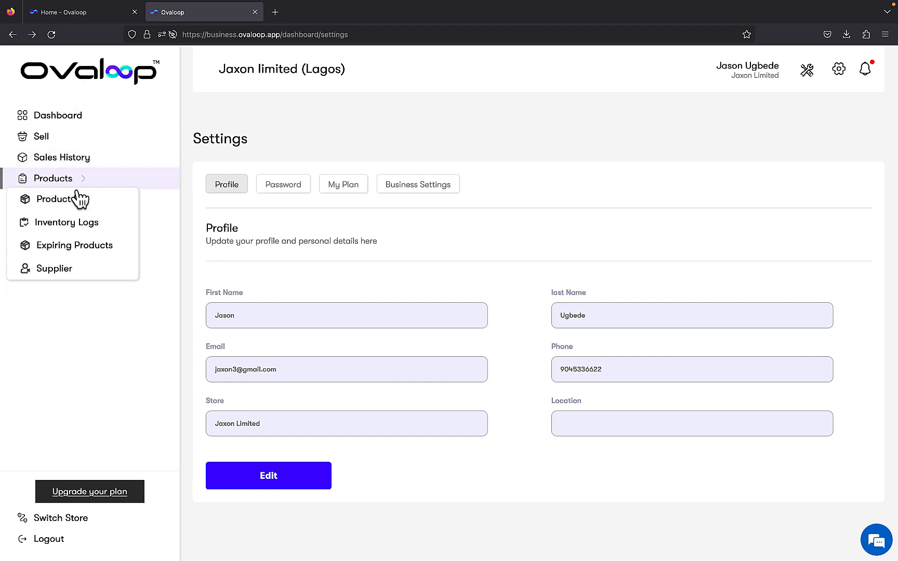
pyautogui.click(78, 202)
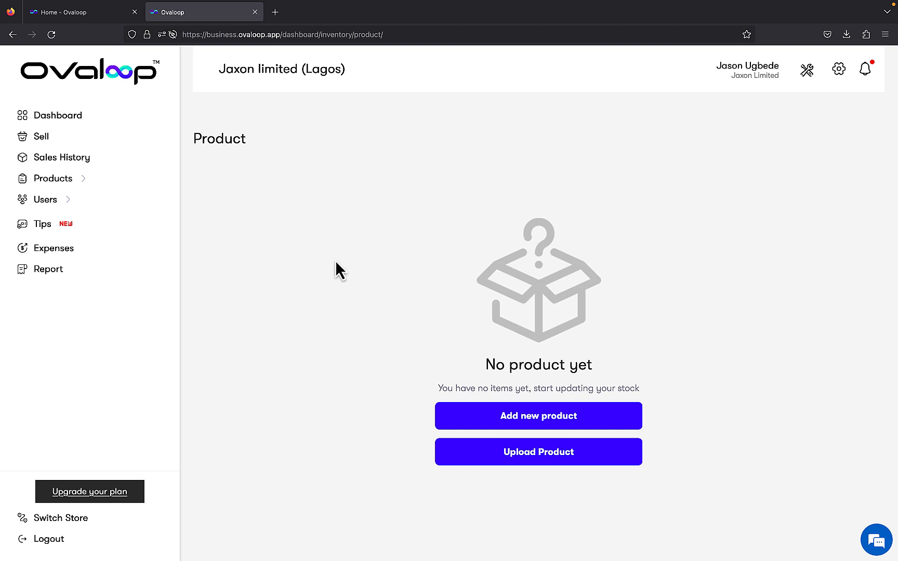
pyautogui.click(597, 417)
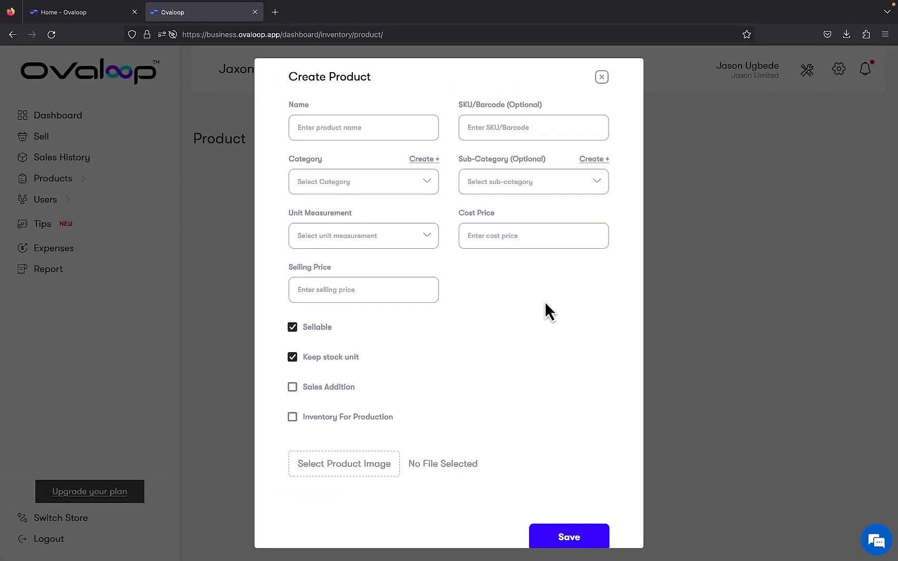
pyautogui.click(421, 132)
pyautogui.write('Mac')
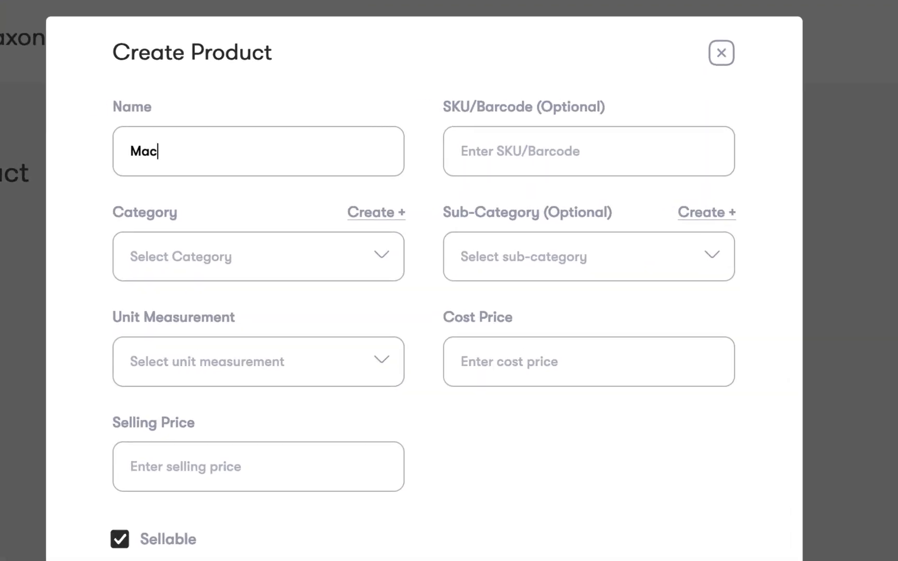
pyautogui.write('book Pro 2022')
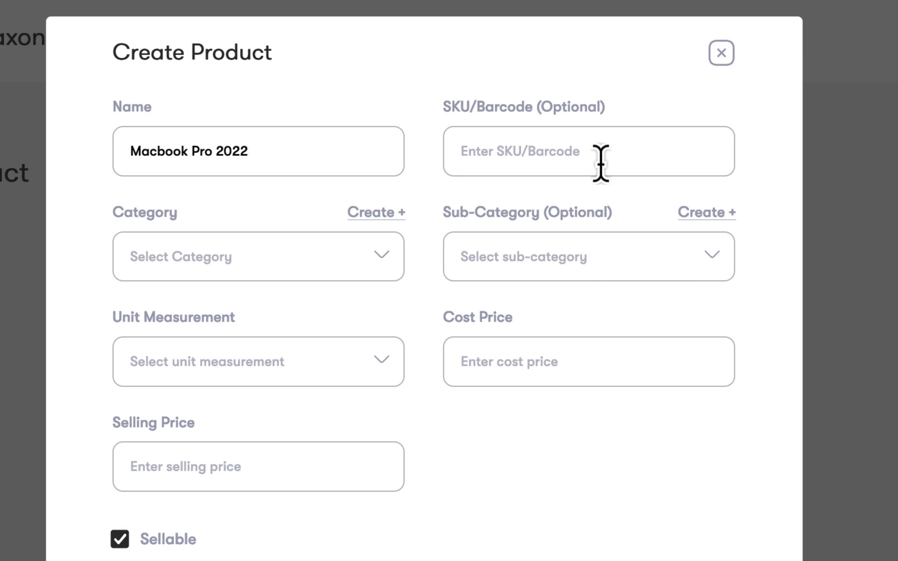
# Assign the new product to the Laptops category and the Macbook sub-category
pyautogui.click(382, 260)
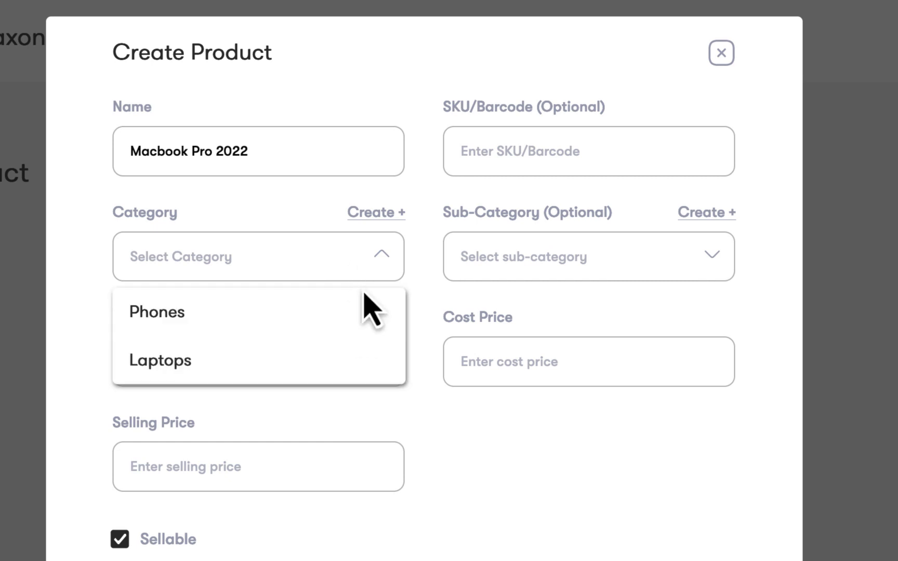
pyautogui.click(358, 376)
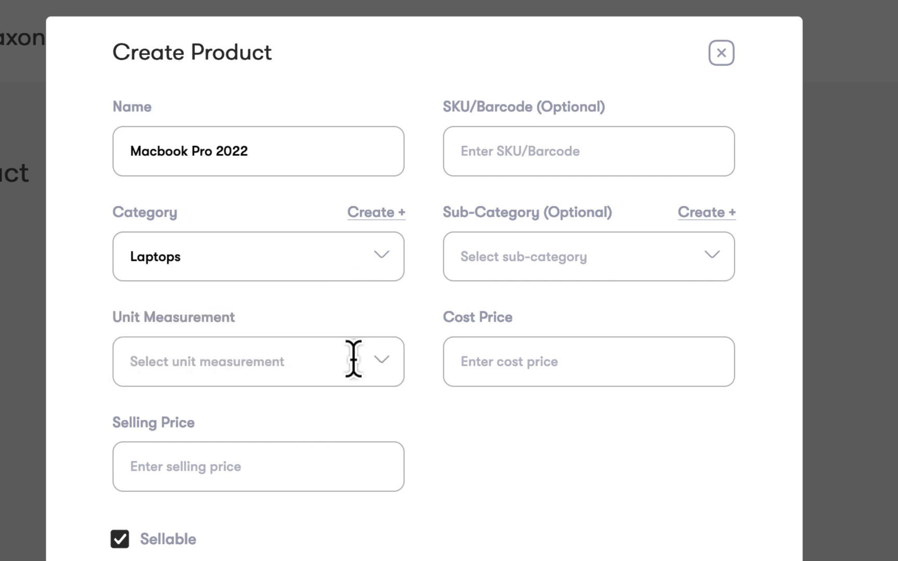
pyautogui.click(510, 266)
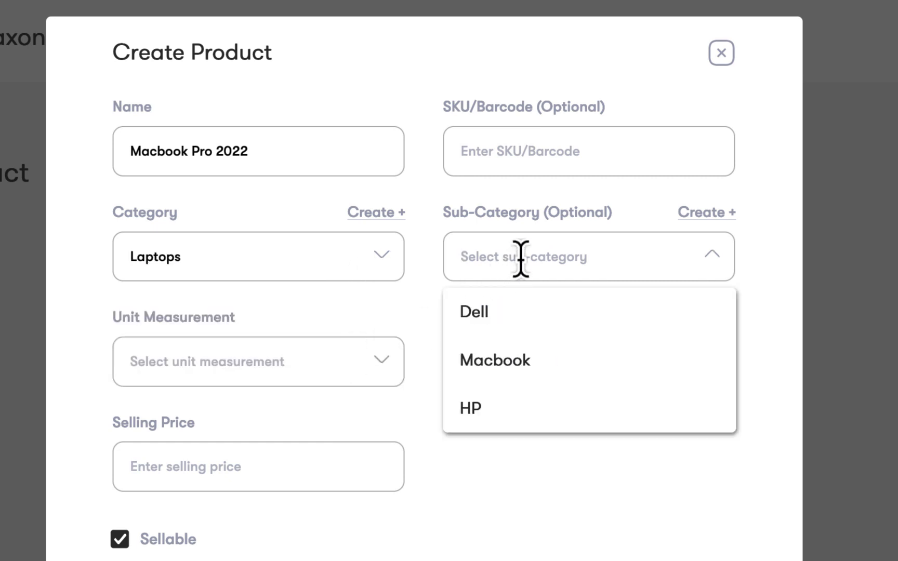
pyautogui.click(541, 360)
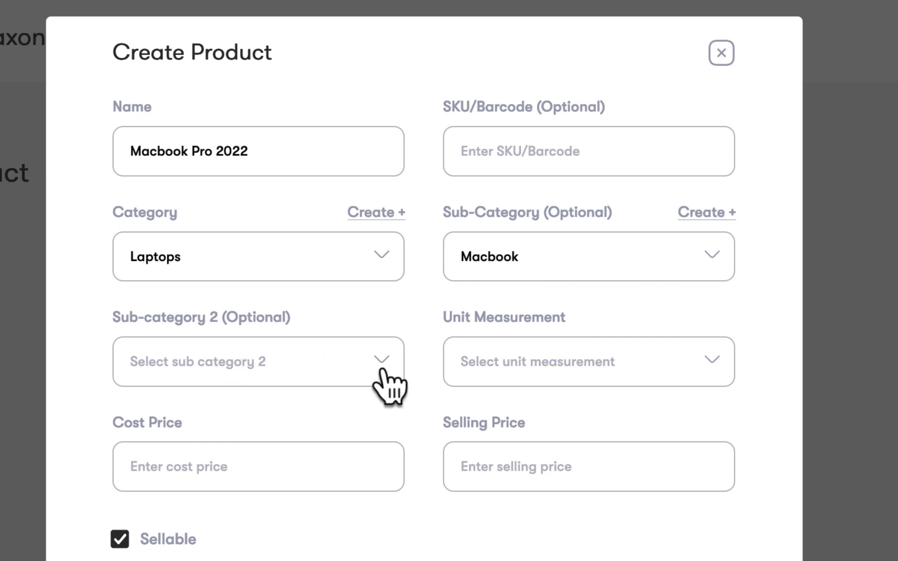
# Try the Phones category with the iOS sub-category for the new product
pyautogui.click(373, 254)
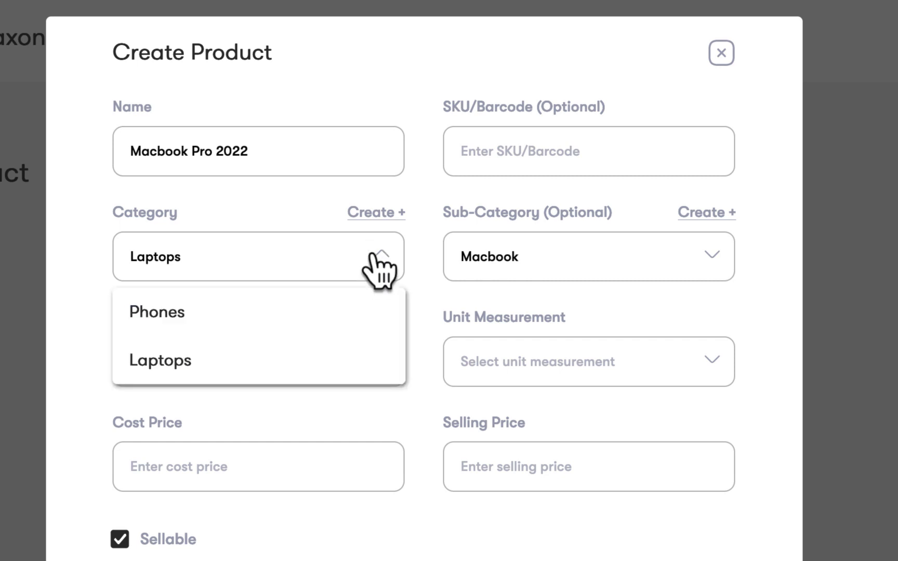
pyautogui.click(364, 311)
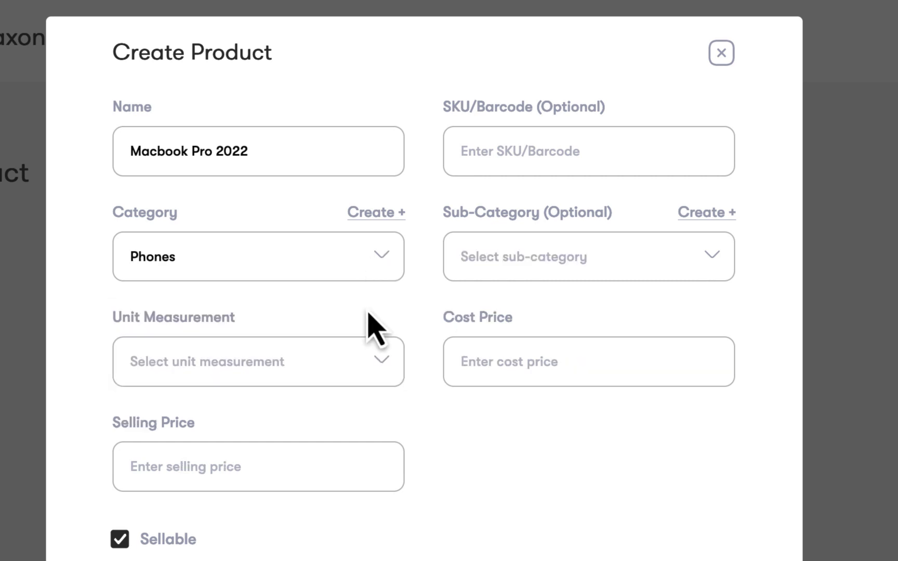
pyautogui.click(501, 259)
pyautogui.click(511, 316)
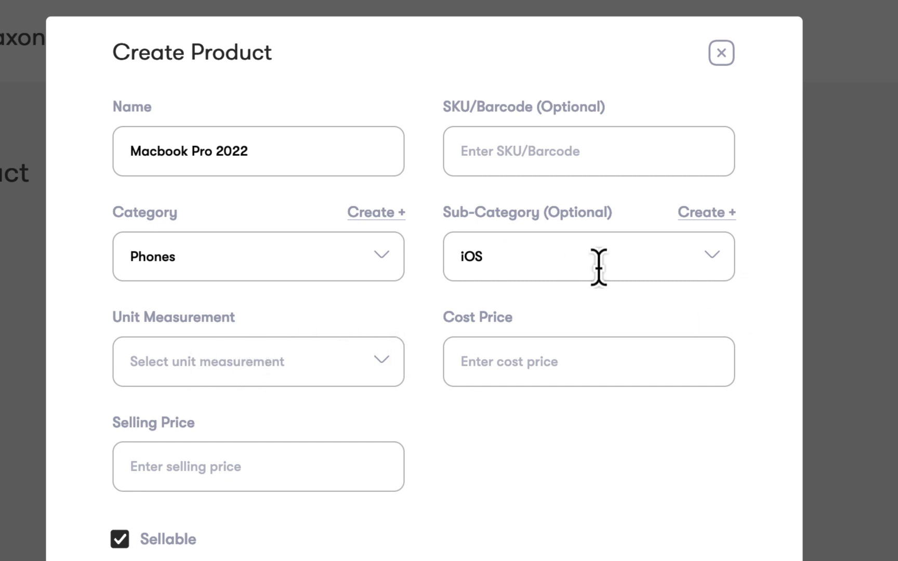
# Switch the product's category back to Laptops and its sub-category to Macbook
pyautogui.click(292, 262)
pyautogui.click(291, 358)
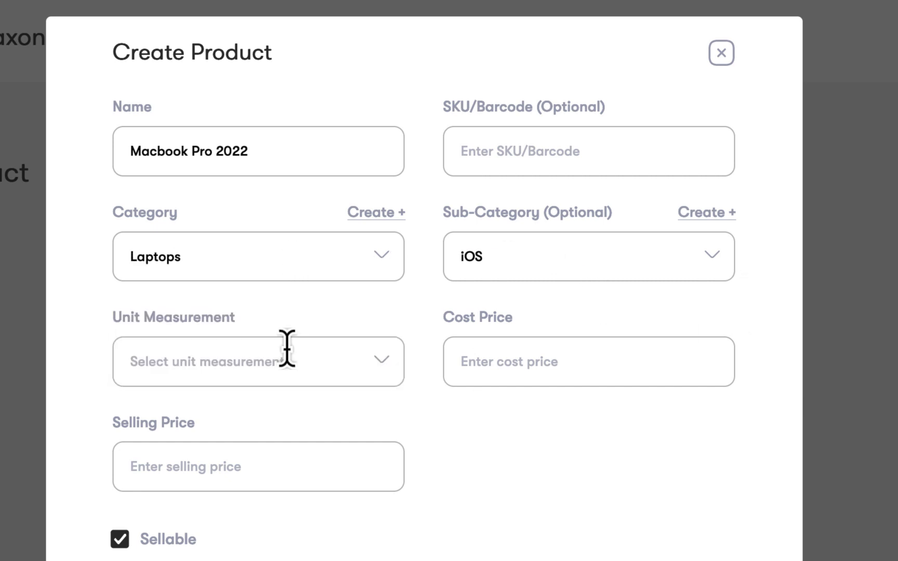
pyautogui.click(515, 258)
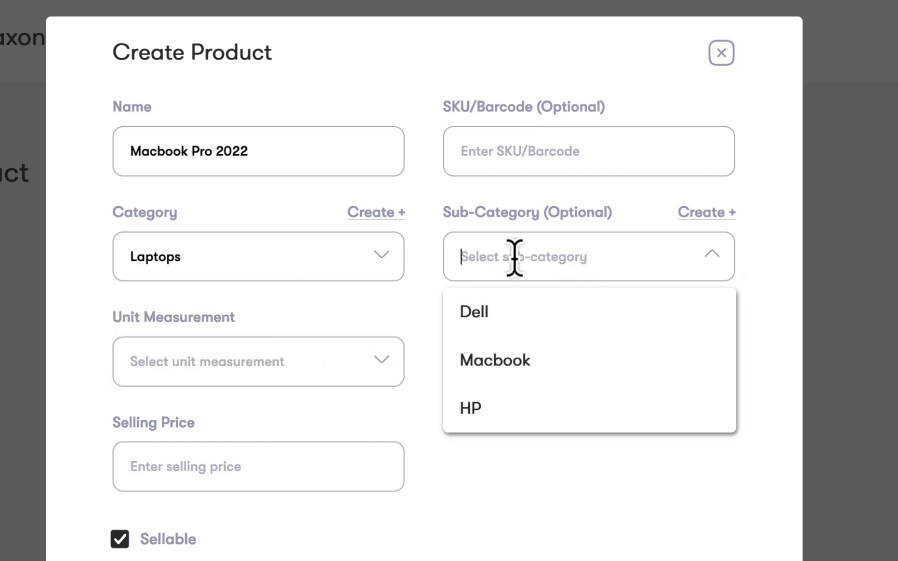
pyautogui.click(524, 359)
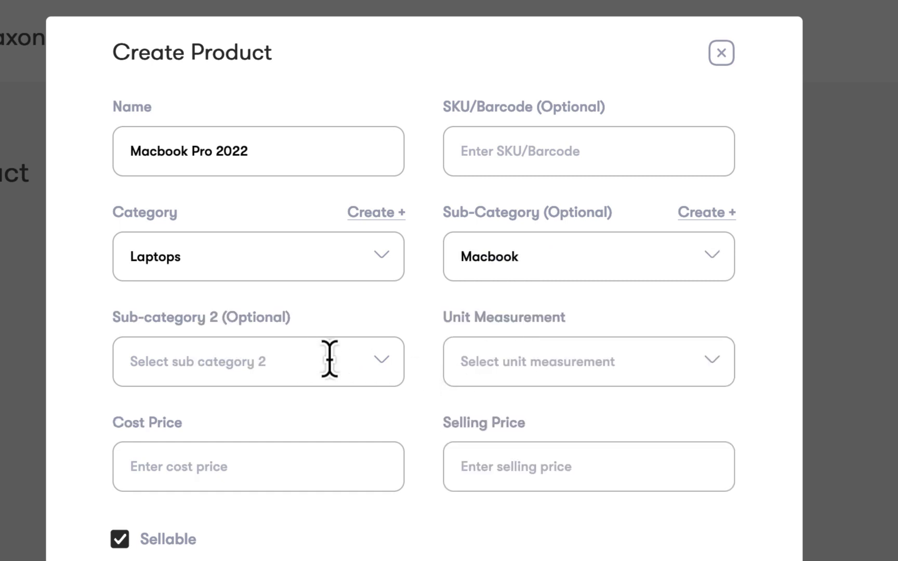
# Set the product's nested sub-categories: Macbook Pro at level 2, 15-inches at level 3 and M2 at level 4
pyautogui.click(378, 370)
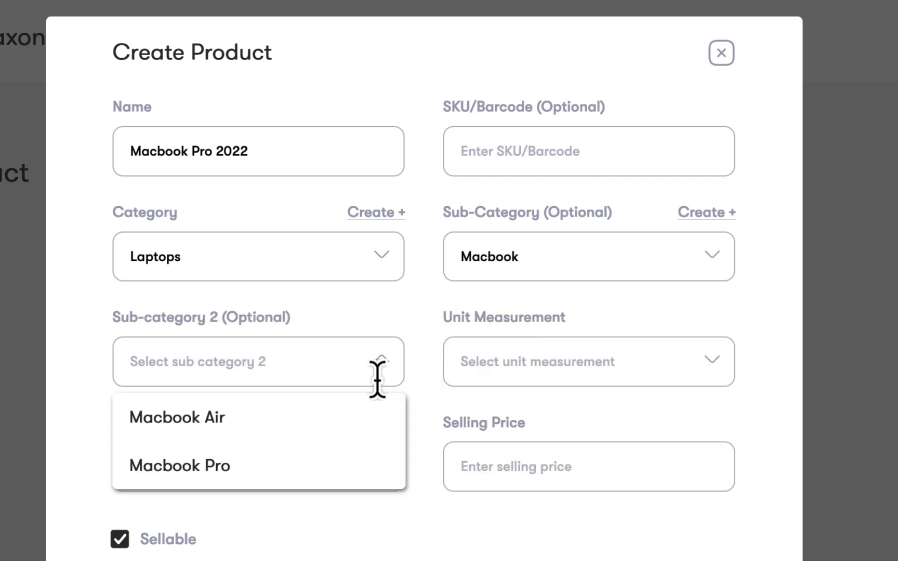
pyautogui.click(364, 462)
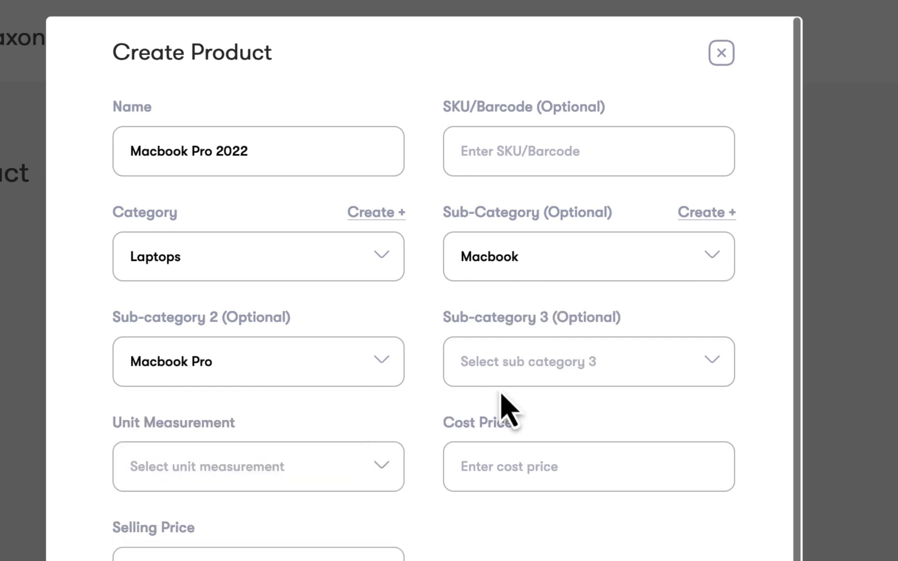
pyautogui.click(713, 368)
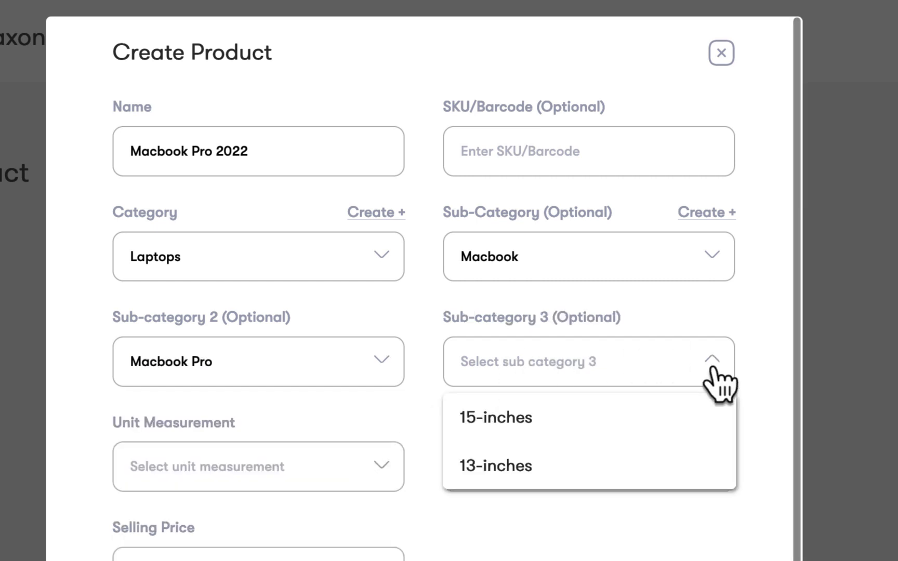
pyautogui.click(701, 416)
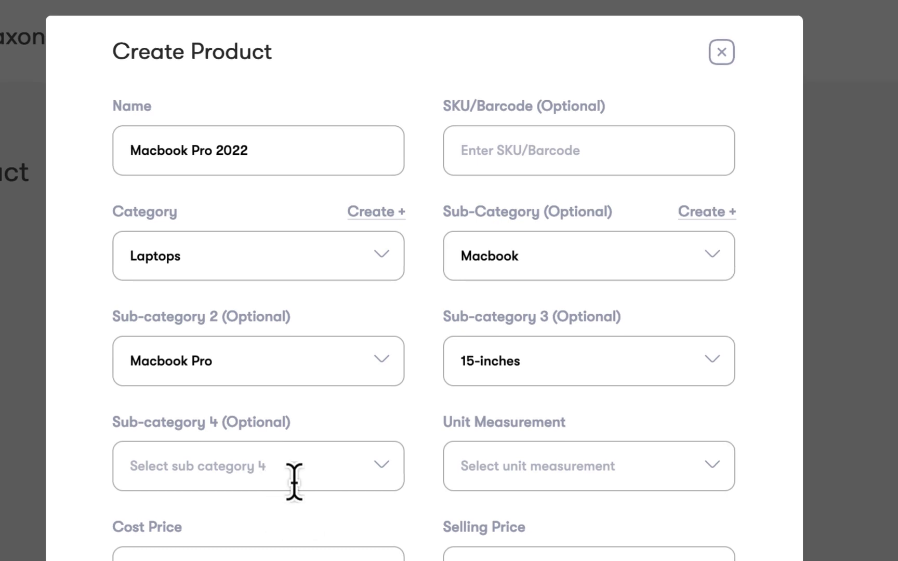
pyautogui.click(377, 475)
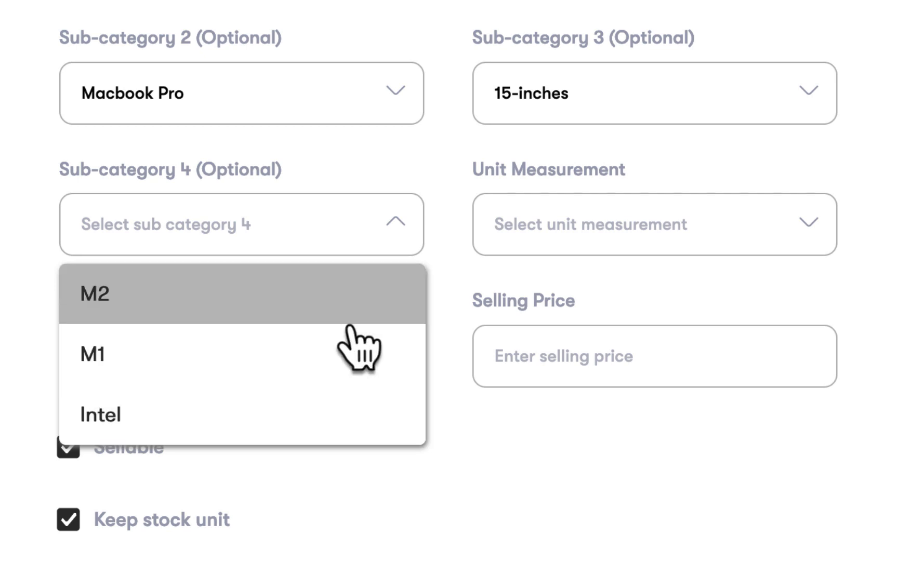
pyautogui.click(352, 322)
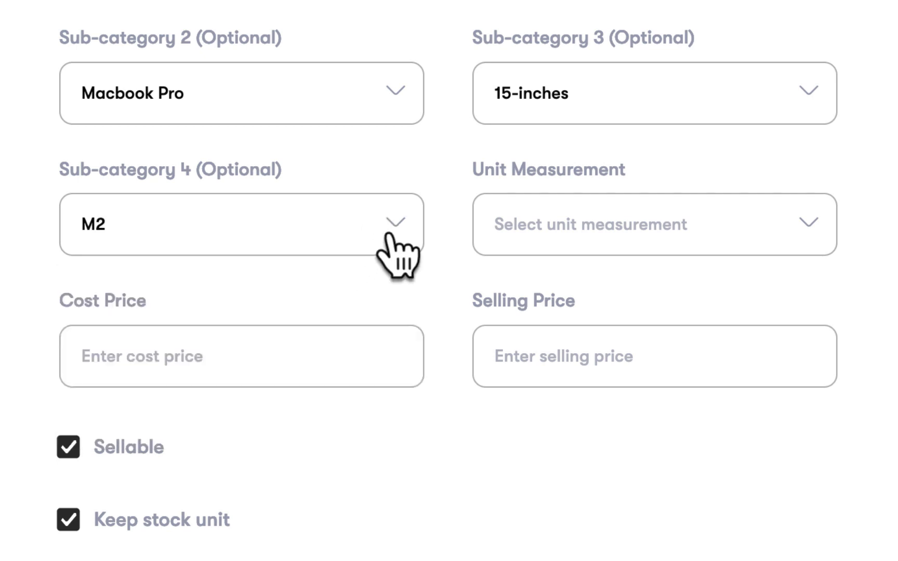
# Set the new product's unit measurement to Piece and its cost price to 500,000
pyautogui.click(805, 226)
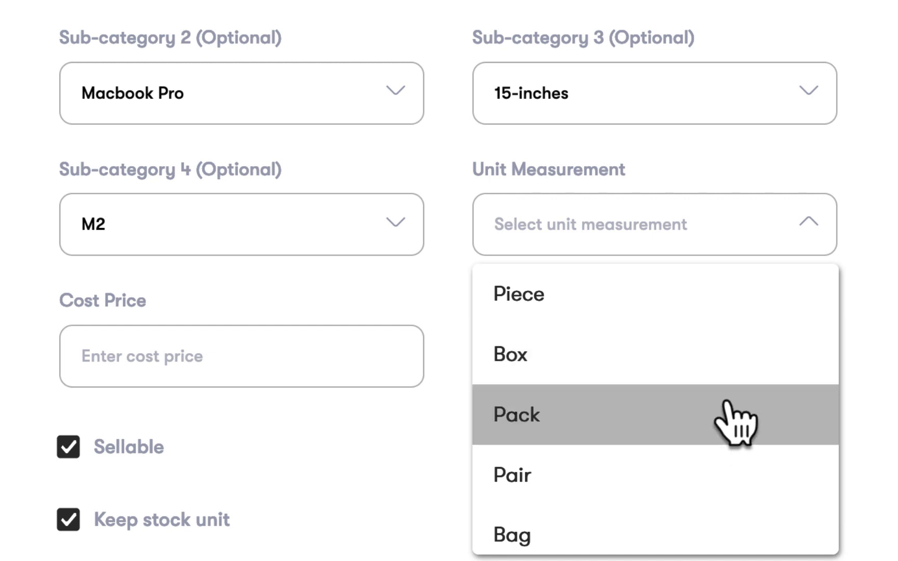
pyautogui.click(736, 301)
pyautogui.click(280, 370)
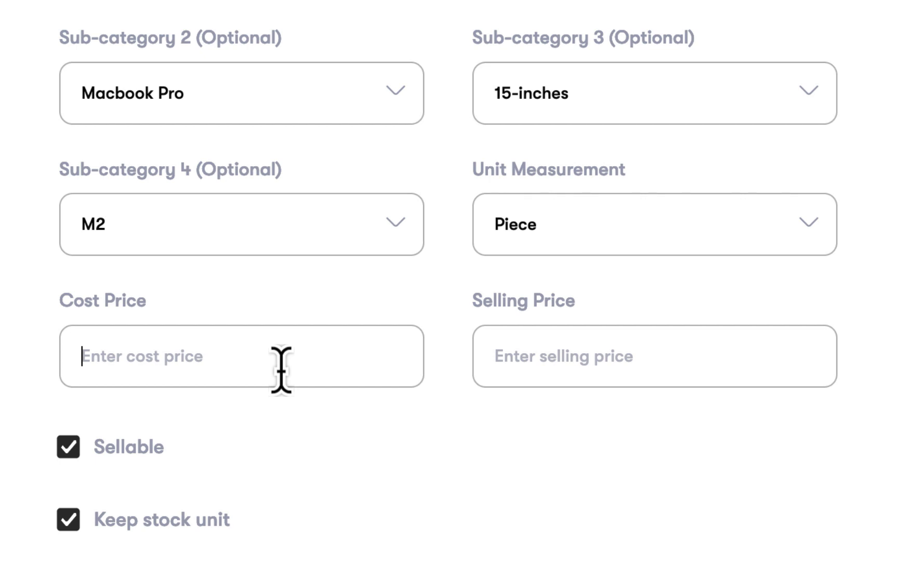
pyautogui.write('5000000')
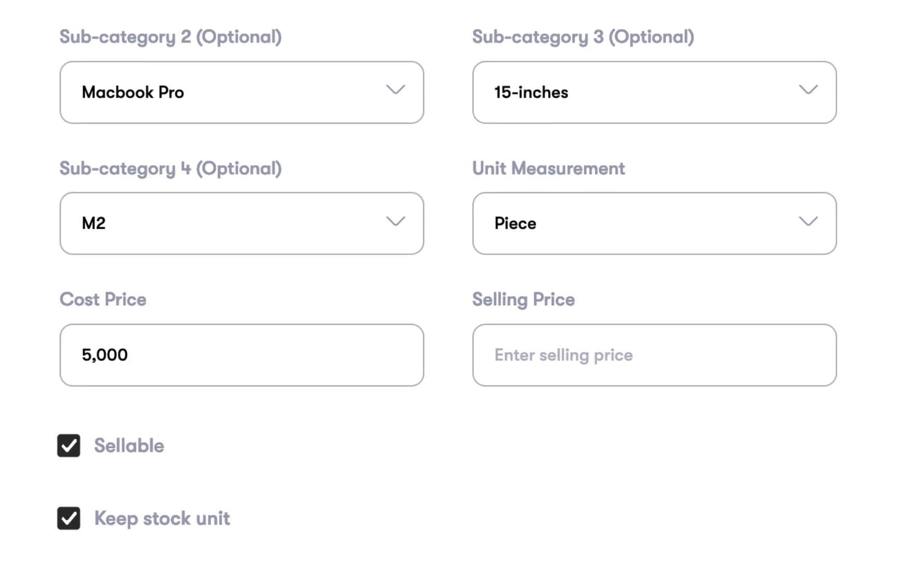
# Set the product's selling price to 1,000,000 and save the new product
pyautogui.click(524, 279)
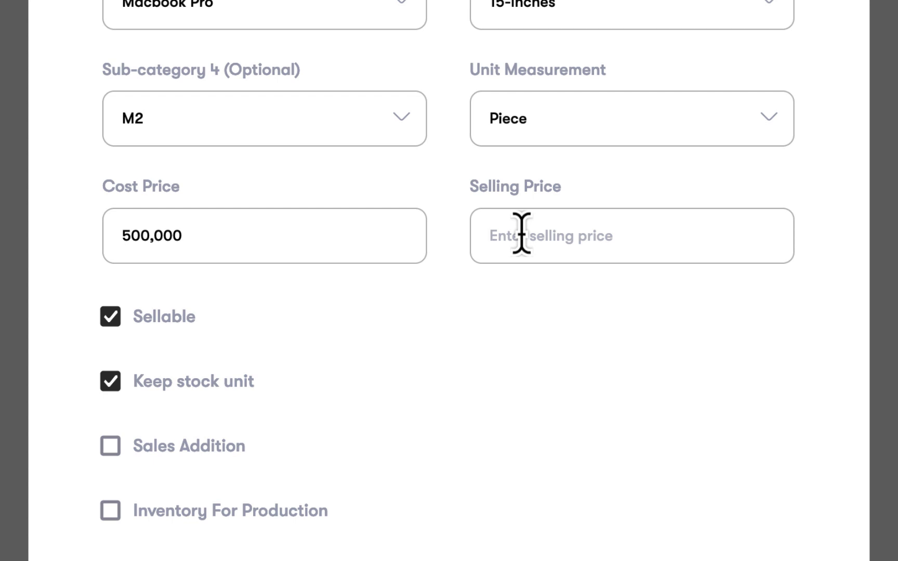
pyautogui.write('1,000,')
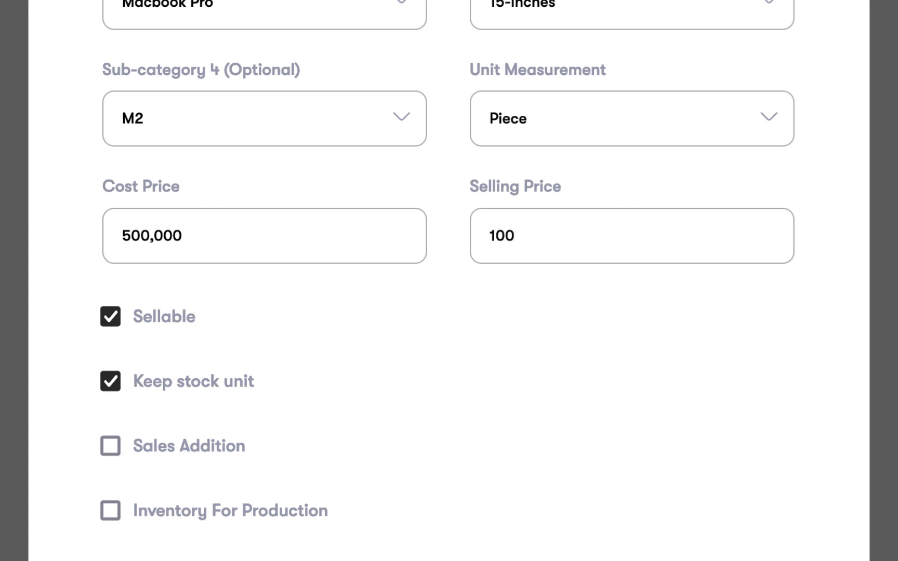
pyautogui.write('000')
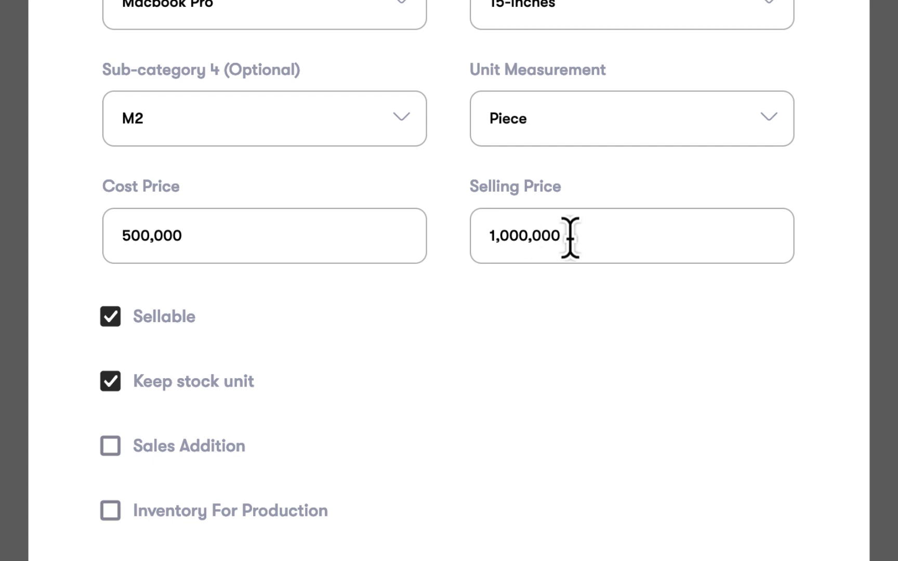
pyautogui.scroll(-5, 441, 358)
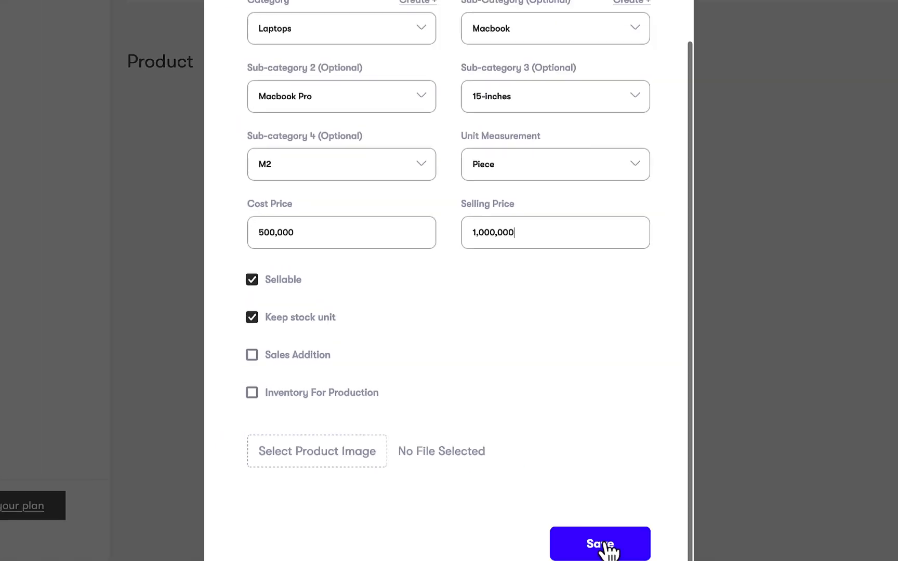
pyautogui.click(575, 524)
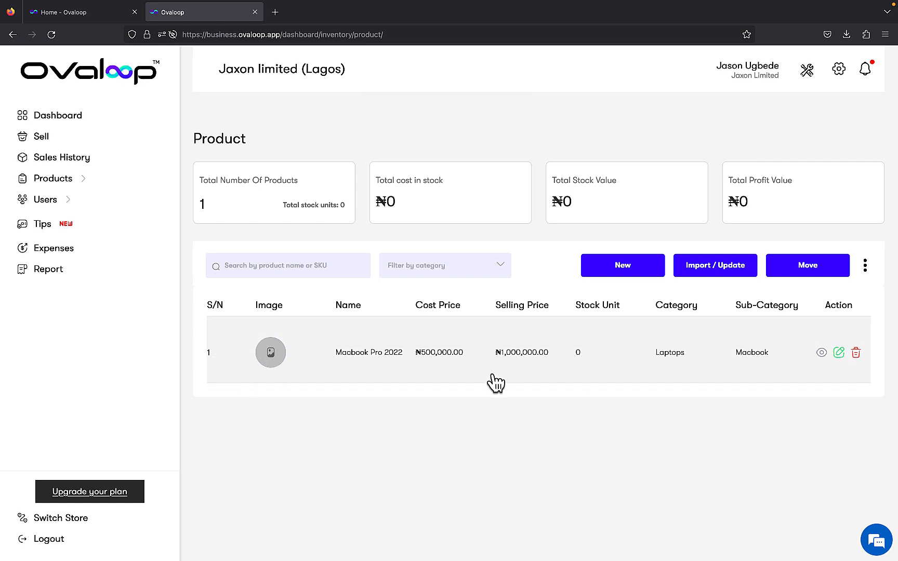
# View the Macbook Pro 2022 product's details and check its edit form, closing the form without changes
pyautogui.click(781, 358)
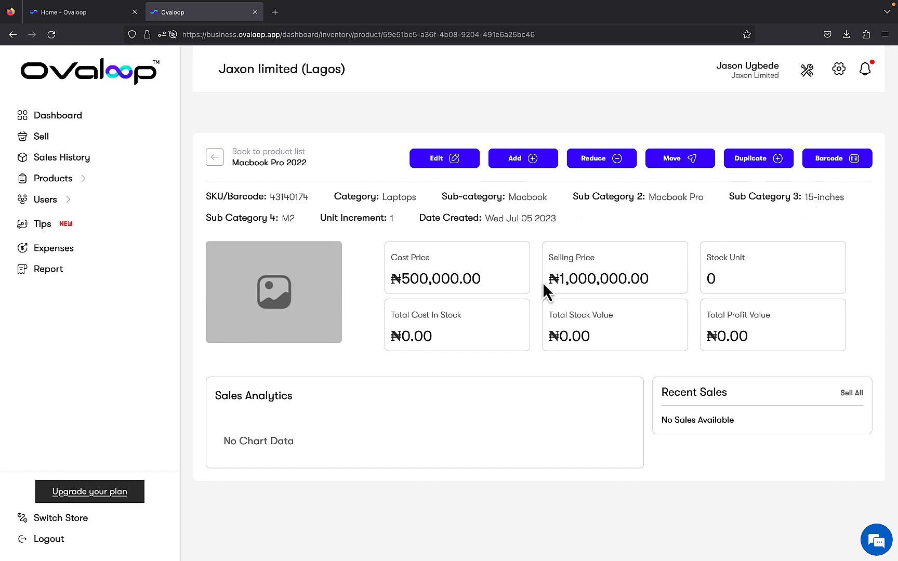
pyautogui.click(458, 160)
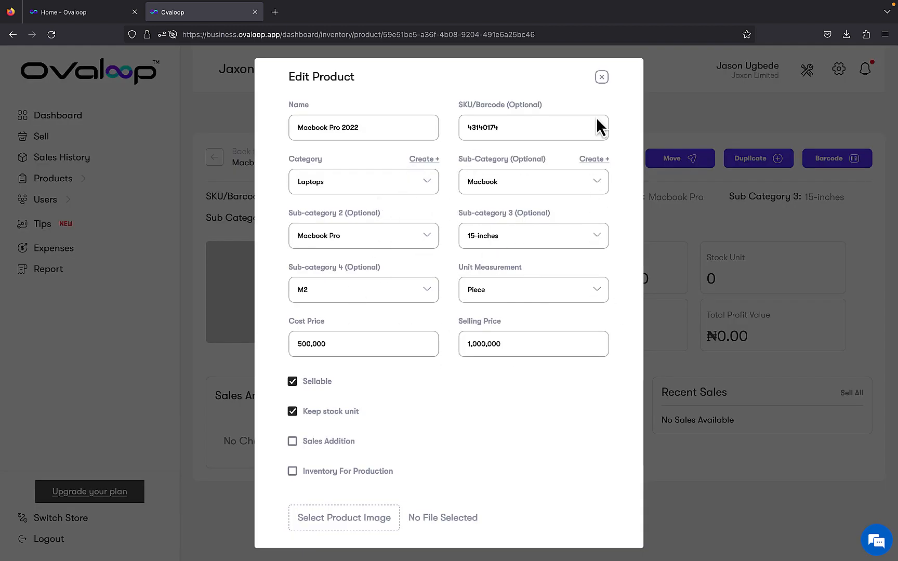
pyautogui.click(602, 77)
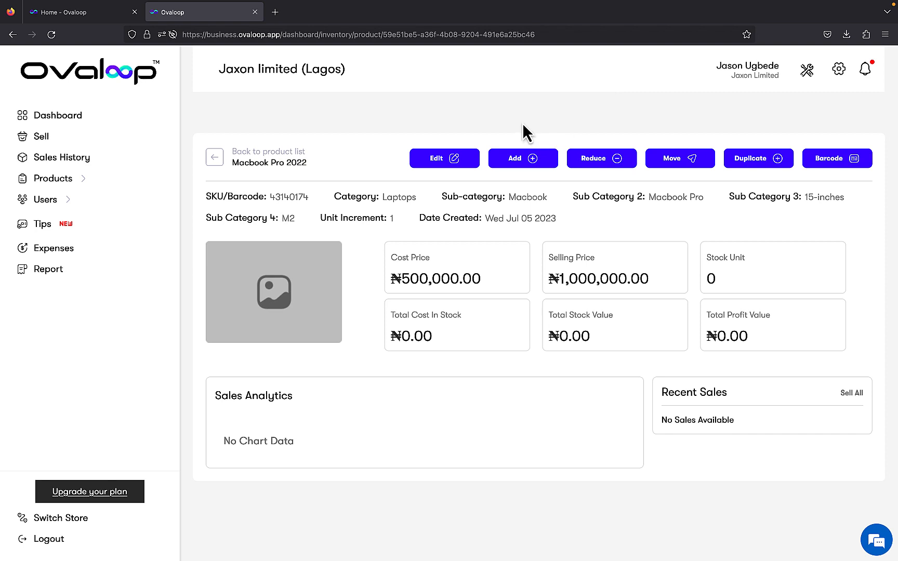